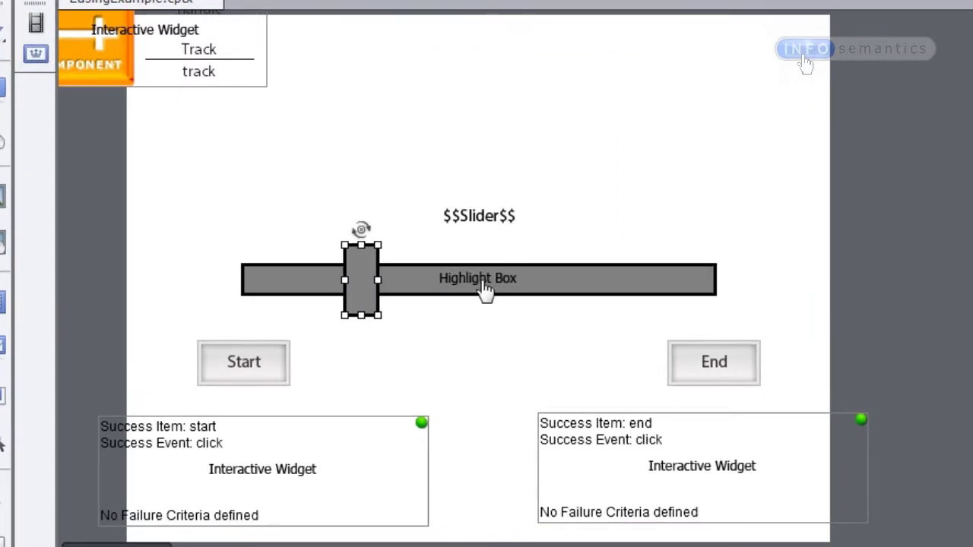
Inspect the slider's track, its handle and the $$Slider$$ variable caption on the slide
left_click(386, 271)
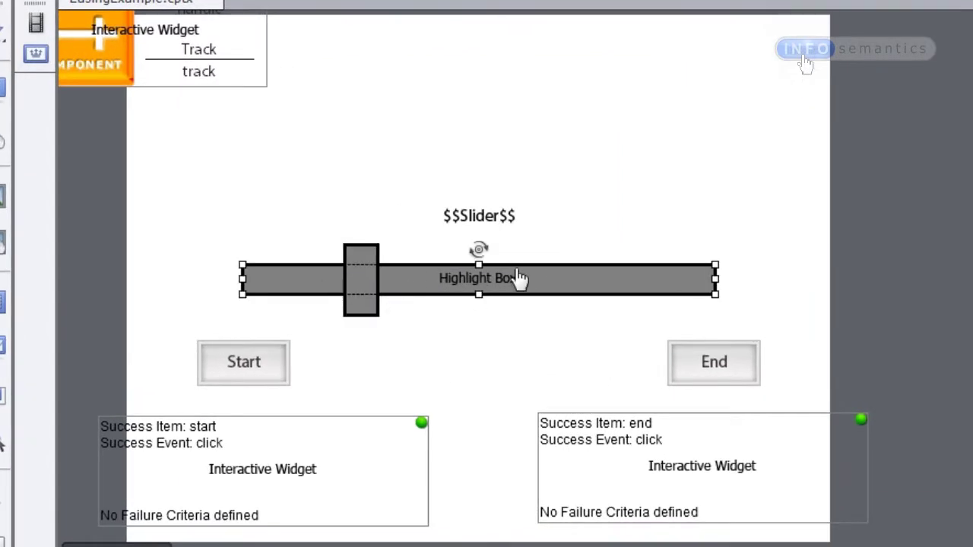
left_click(359, 305)
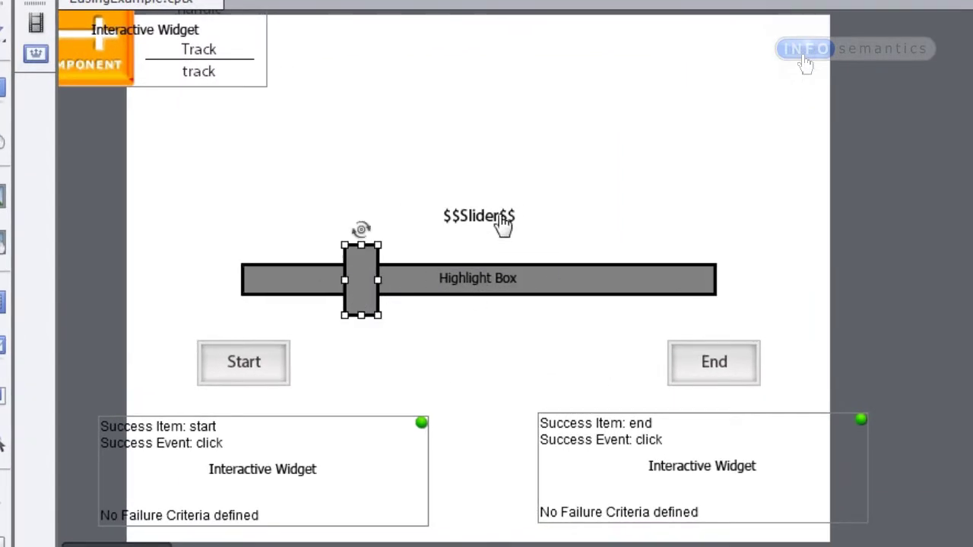
left_click(497, 216)
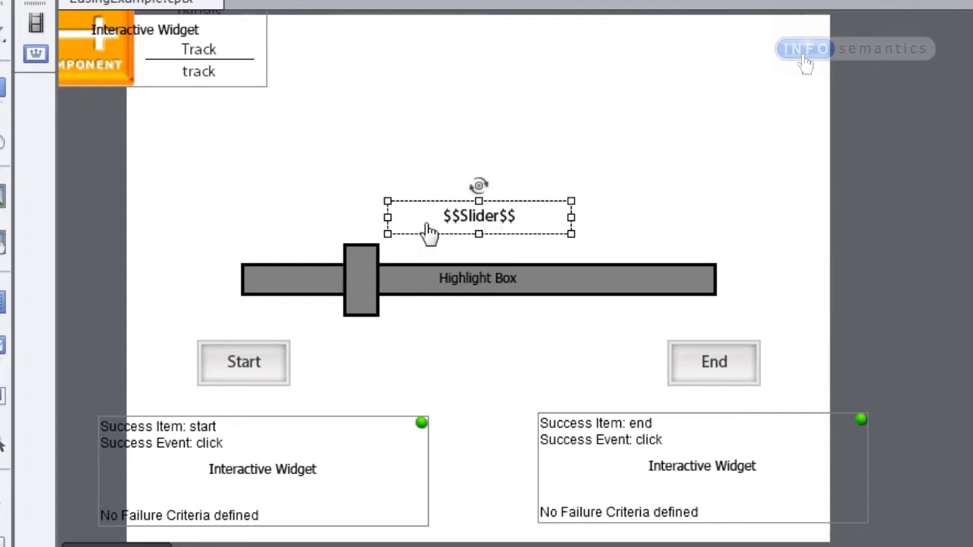
left_click(596, 155)
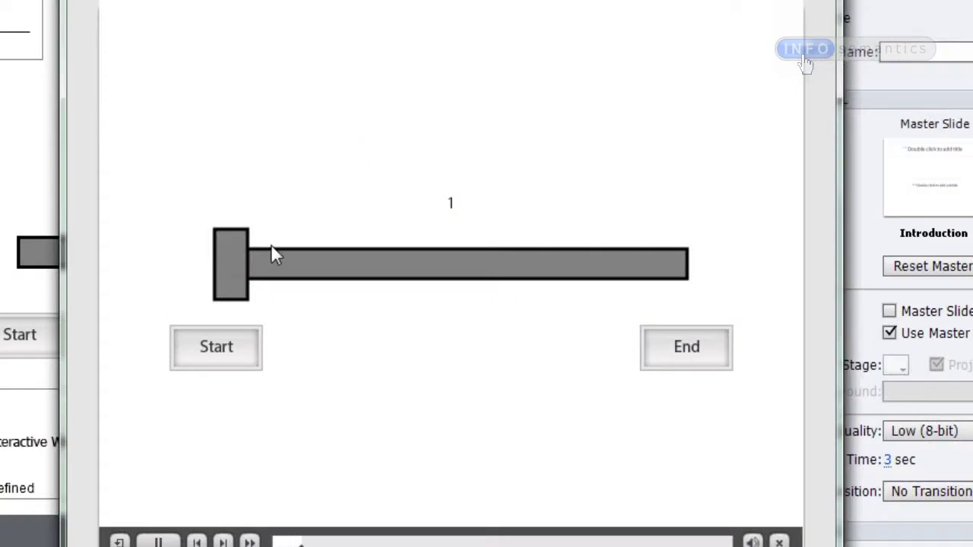
Test the slider in the preview by moving its handle to the middle and to both ends of the track
left_click_drag(250, 265, 445, 266)
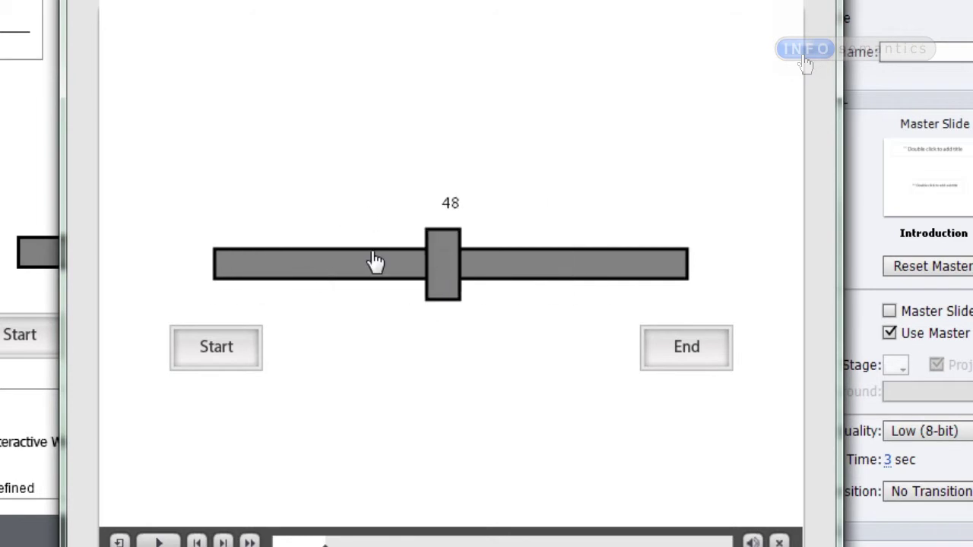
left_click_drag(445, 276, 25, 270)
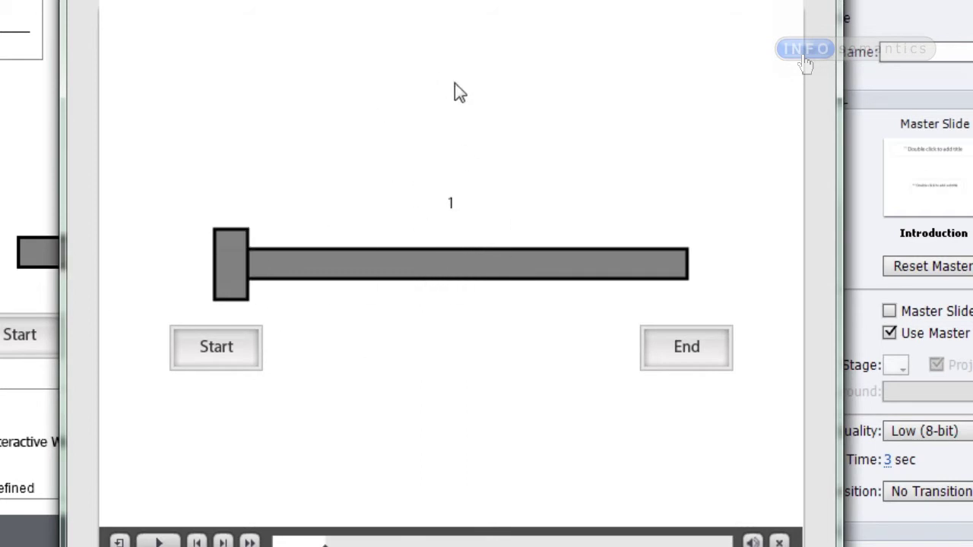
left_click_drag(217, 245, 755, 262)
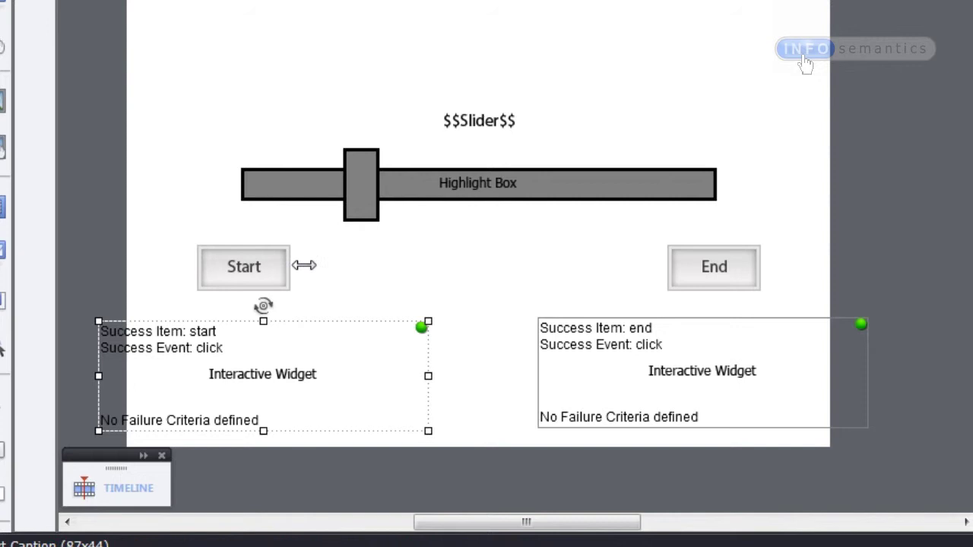
Examine the Start and End captions and the event handler widgets that respond to them
left_click(775, 366)
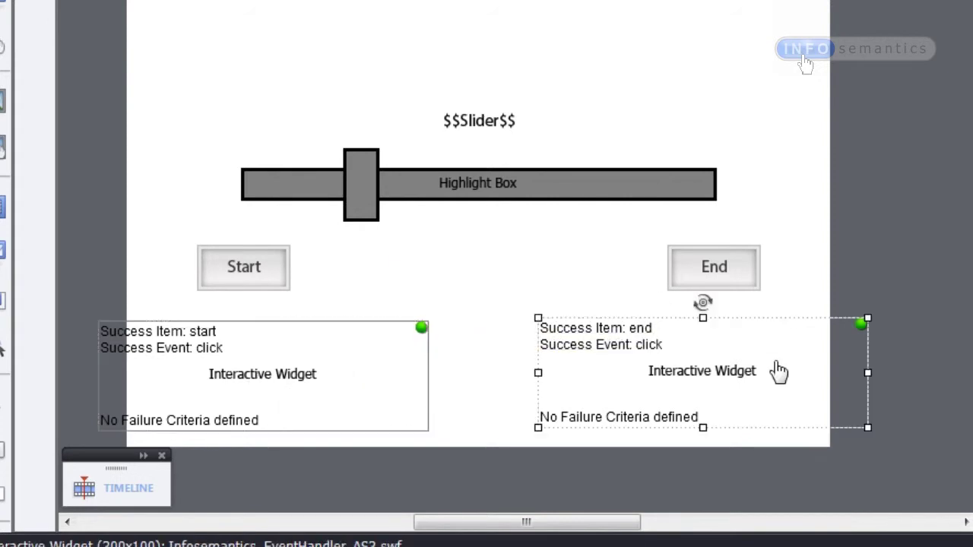
left_click(376, 271)
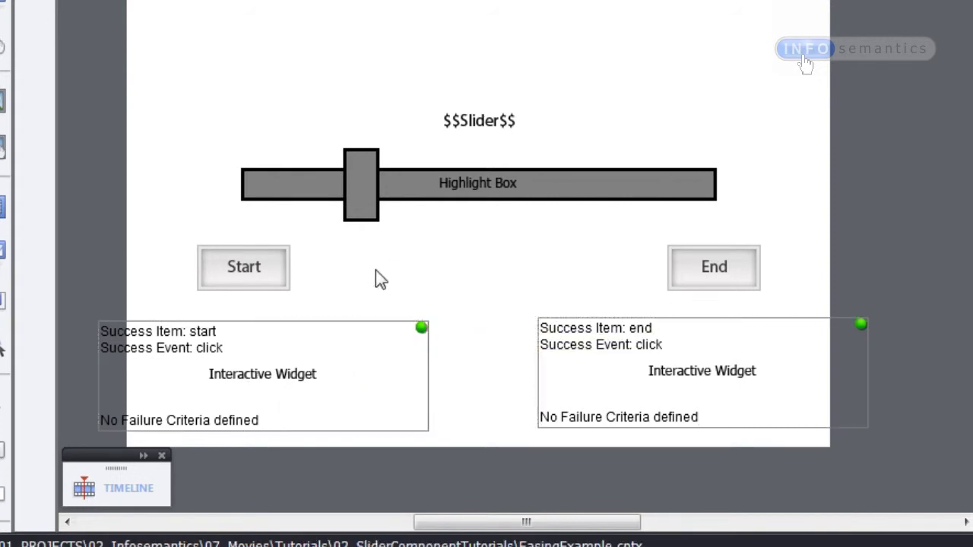
left_click(249, 274)
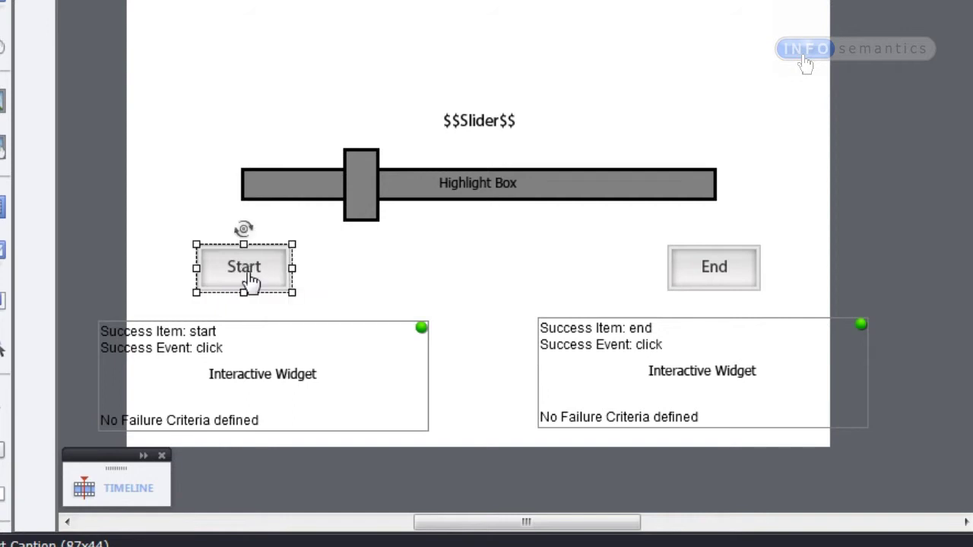
left_click(368, 288)
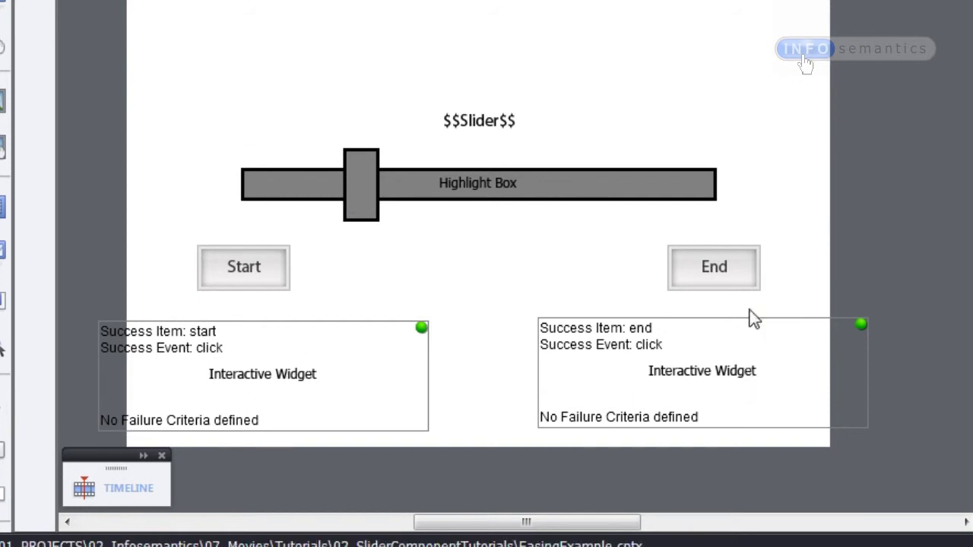
left_click(736, 280)
left_click(460, 278)
Set the Start event handler widget's success action to assign the Slider variable with 1
left_click(326, 362)
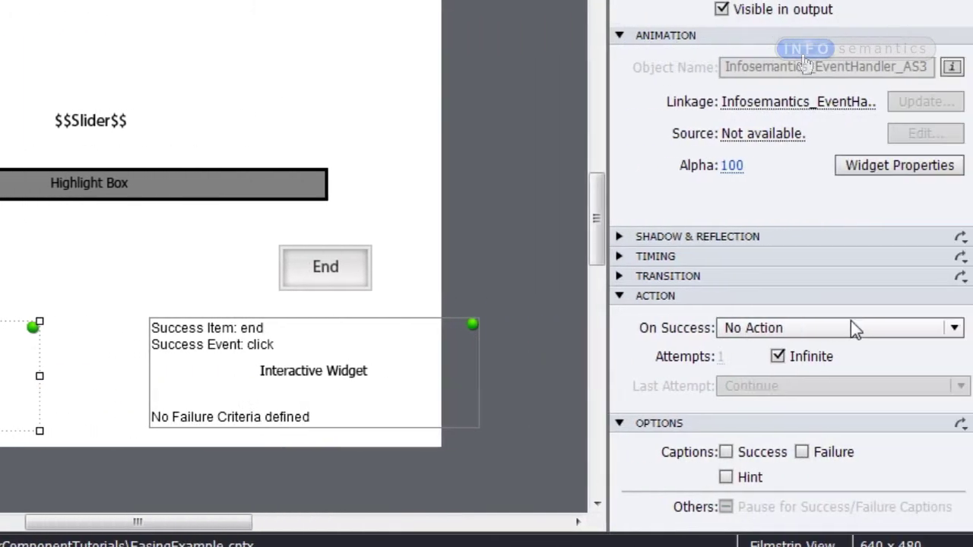
left_click(934, 327)
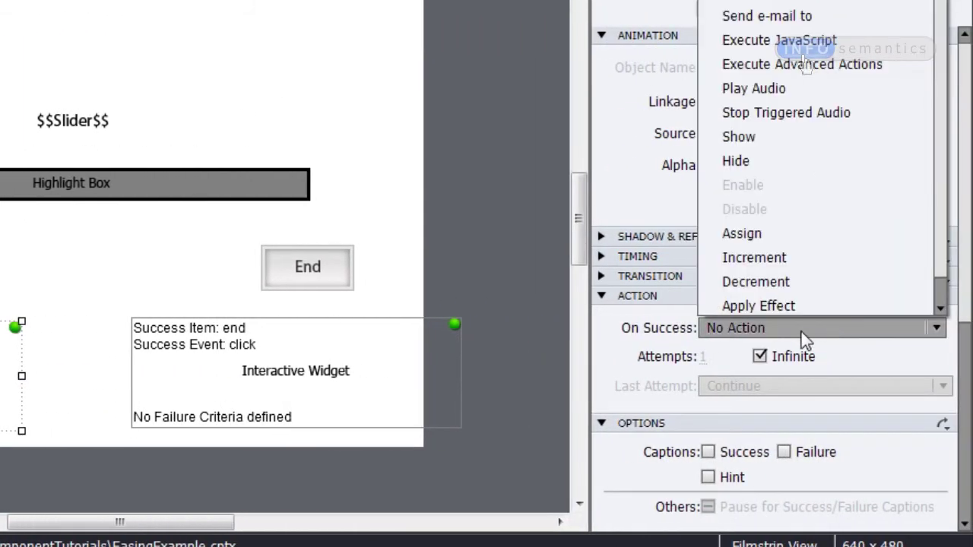
left_click(734, 235)
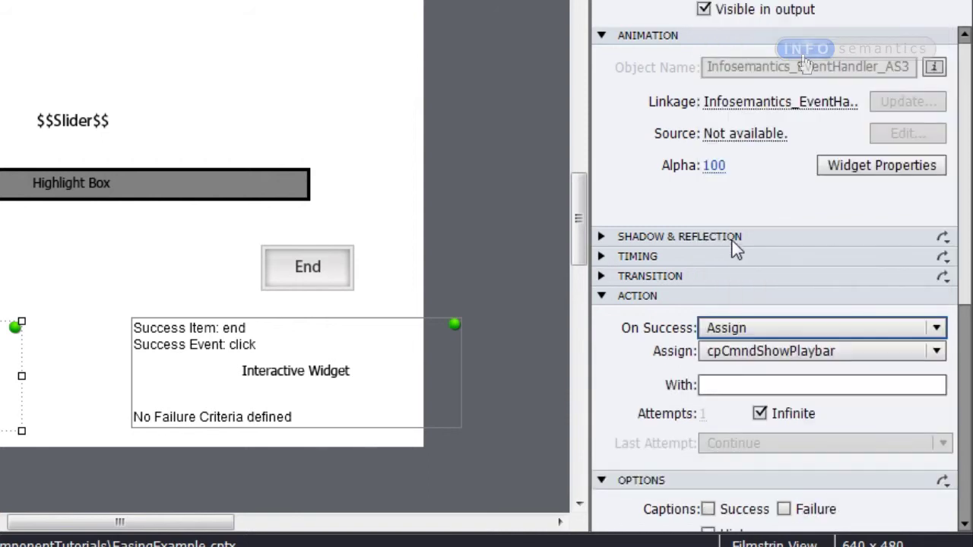
left_click(832, 352)
left_click(777, 472)
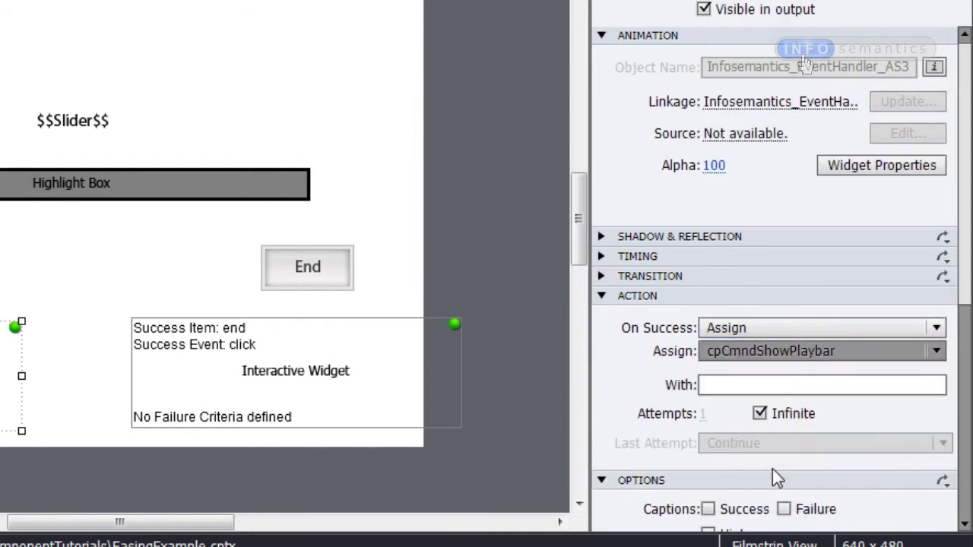
left_click(716, 386)
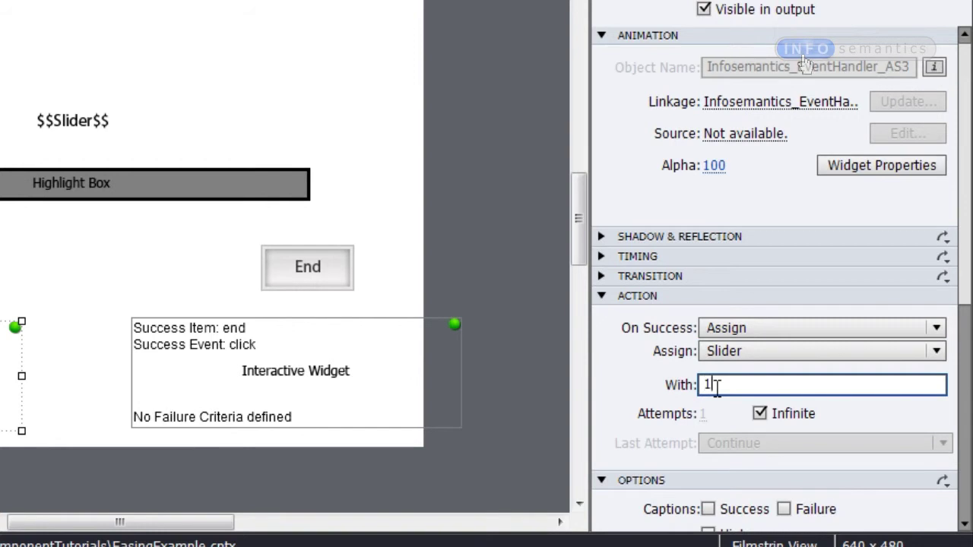
Set the End event handler widget's success action to assign the Slider variable with 100
left_click(323, 352)
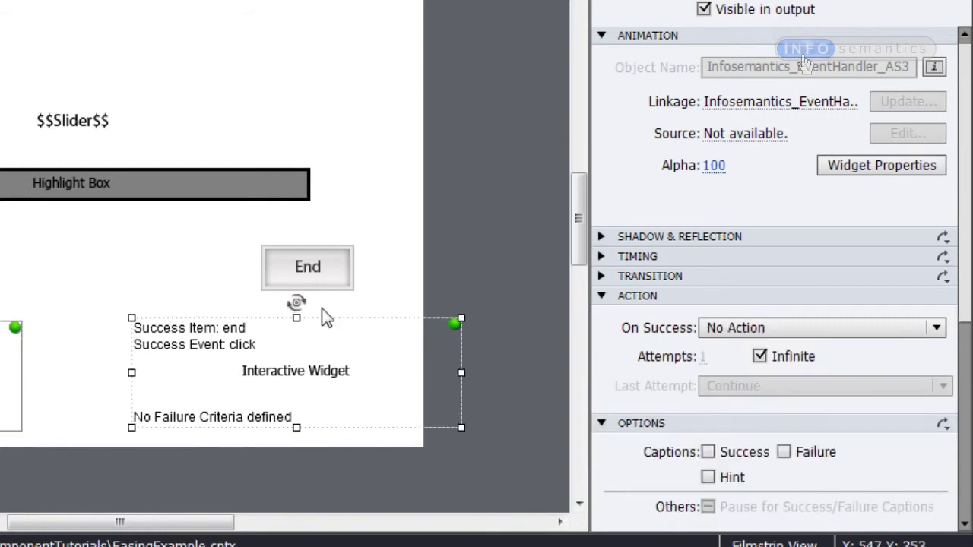
left_click(802, 332)
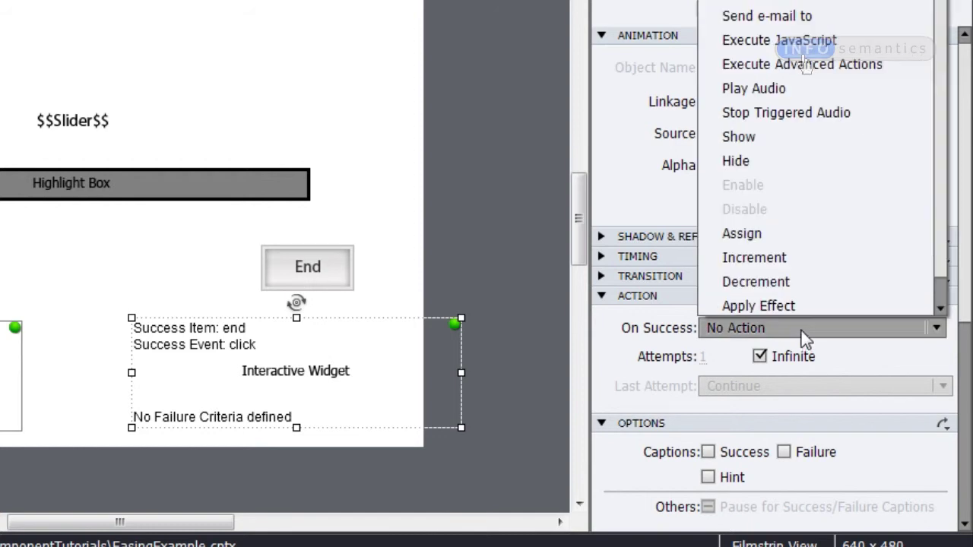
left_click(772, 241)
left_click(754, 352)
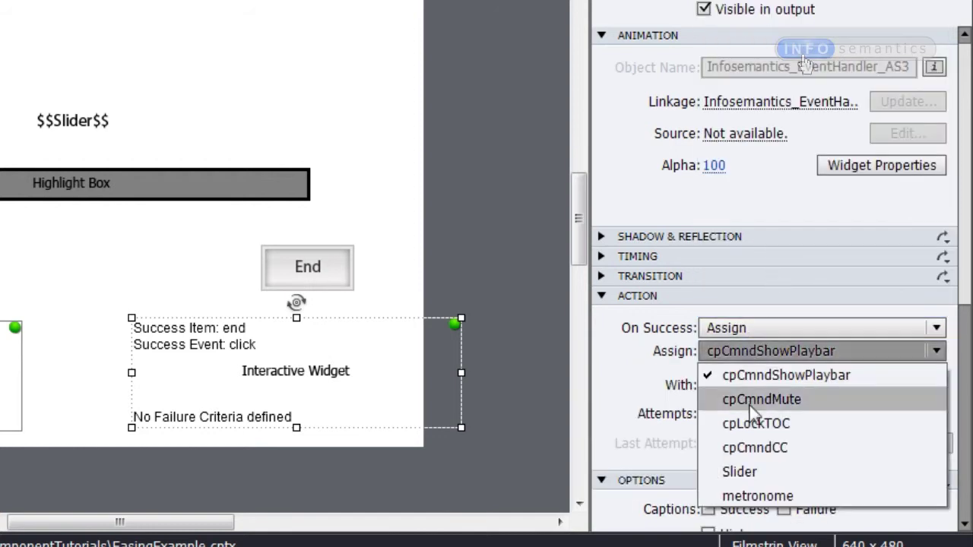
left_click(747, 473)
left_click(727, 382)
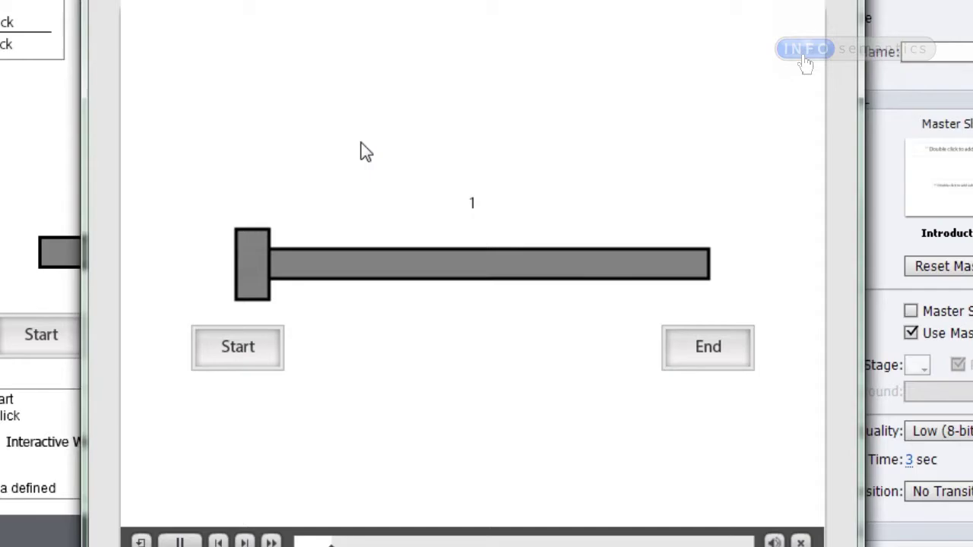
Test in the preview how Start and End move the slider handle between both ends, then close the preview
left_click_drag(247, 276, 182, 282)
left_click(700, 352)
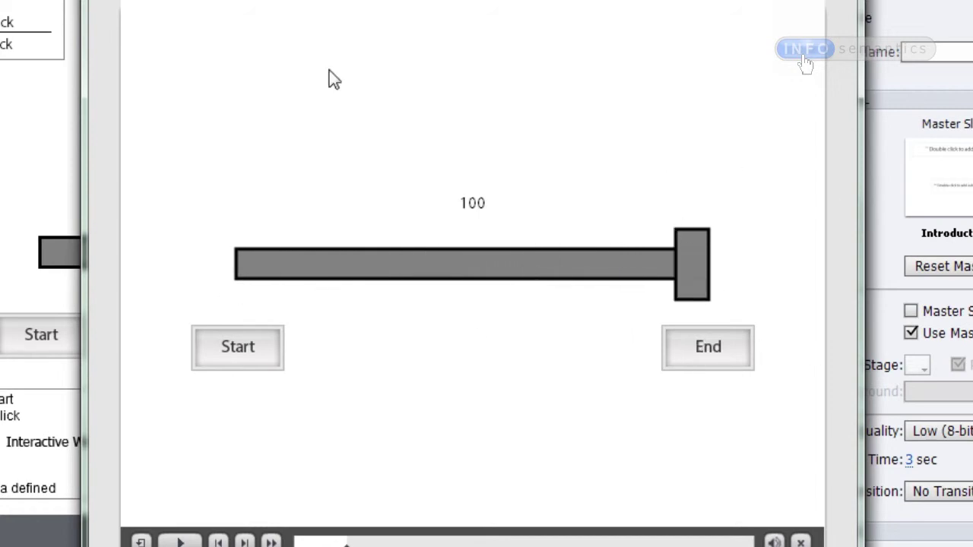
left_click(263, 364)
left_click(717, 347)
left_click(208, 367)
left_click(702, 359)
left_click(246, 355)
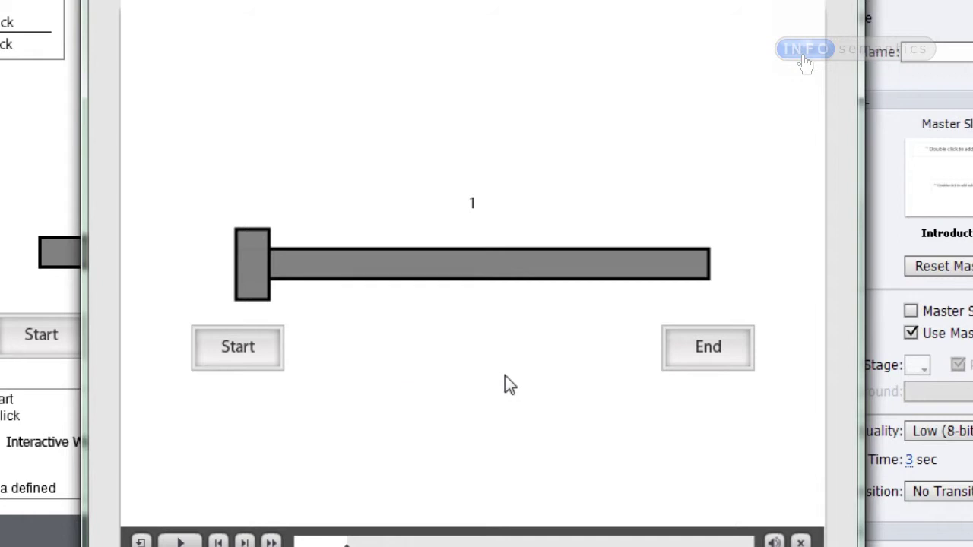
left_click(704, 365)
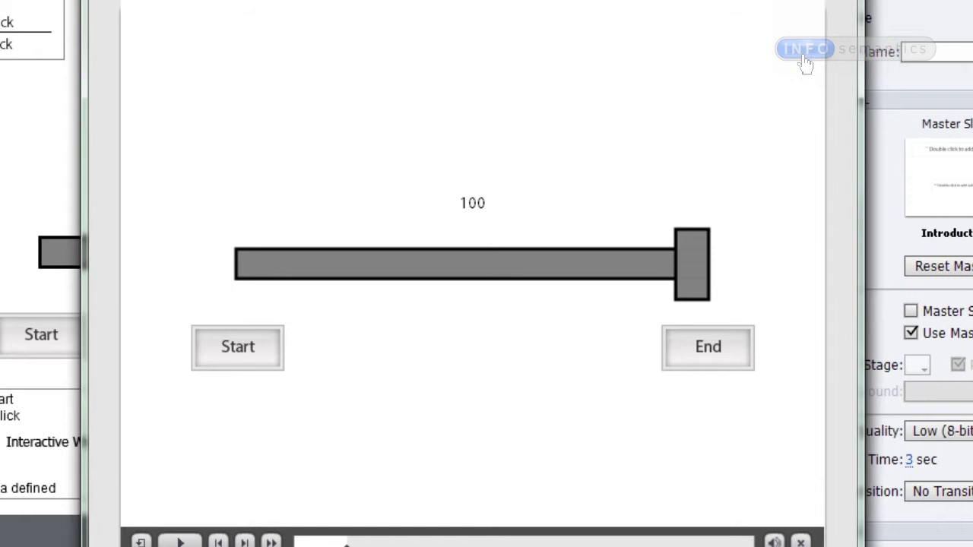
key("Escape")
Turn on easing in the Slider widget's properties and set the ease duration to 2 seconds
left_click(17, 44)
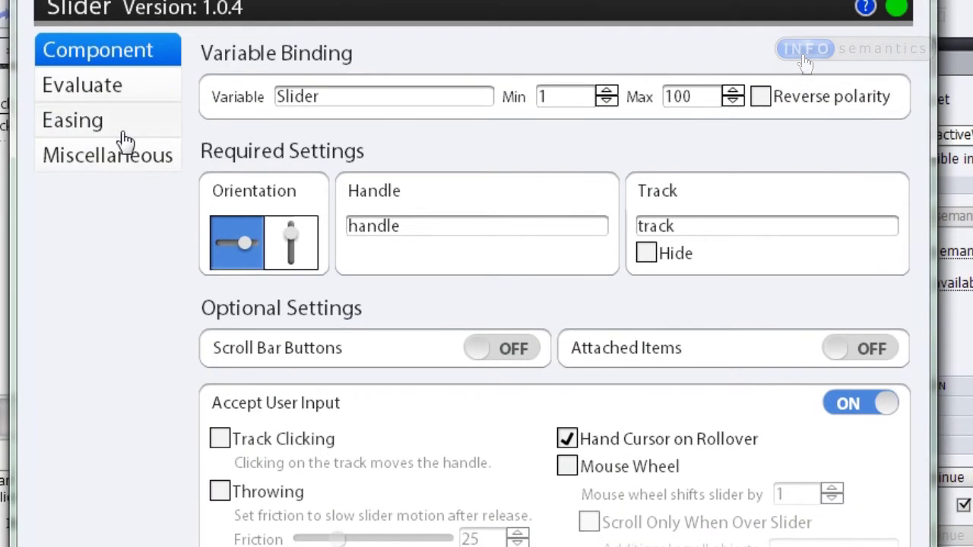
left_click(122, 135)
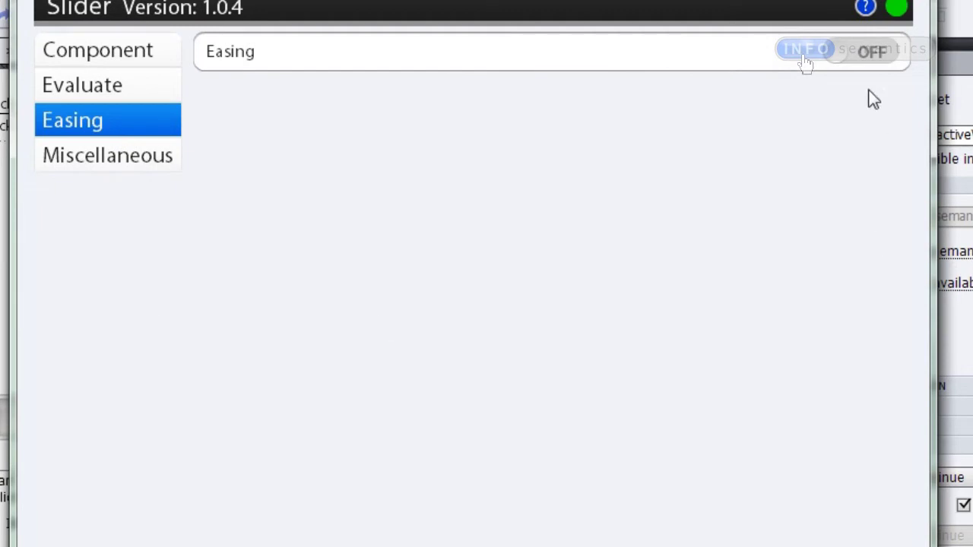
left_click(849, 57)
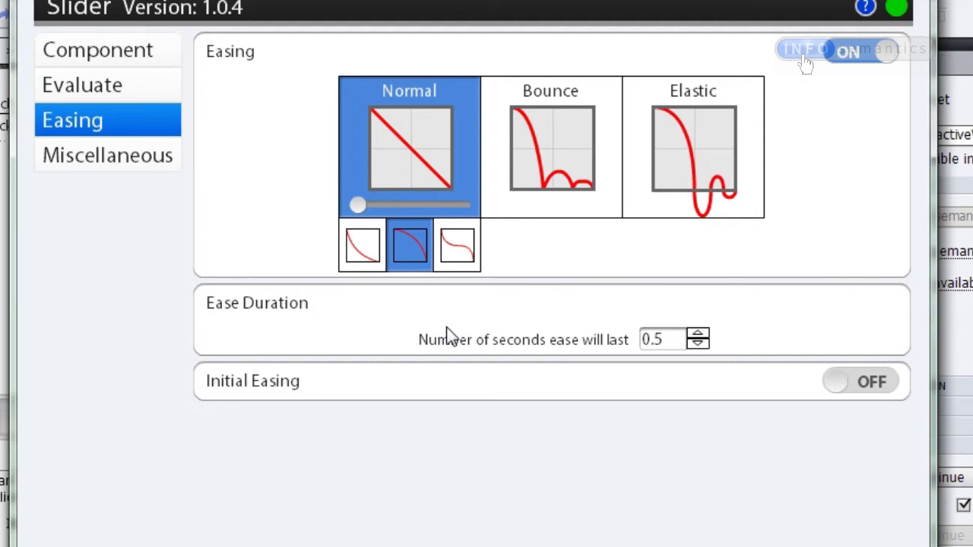
left_click_drag(682, 339, 635, 341)
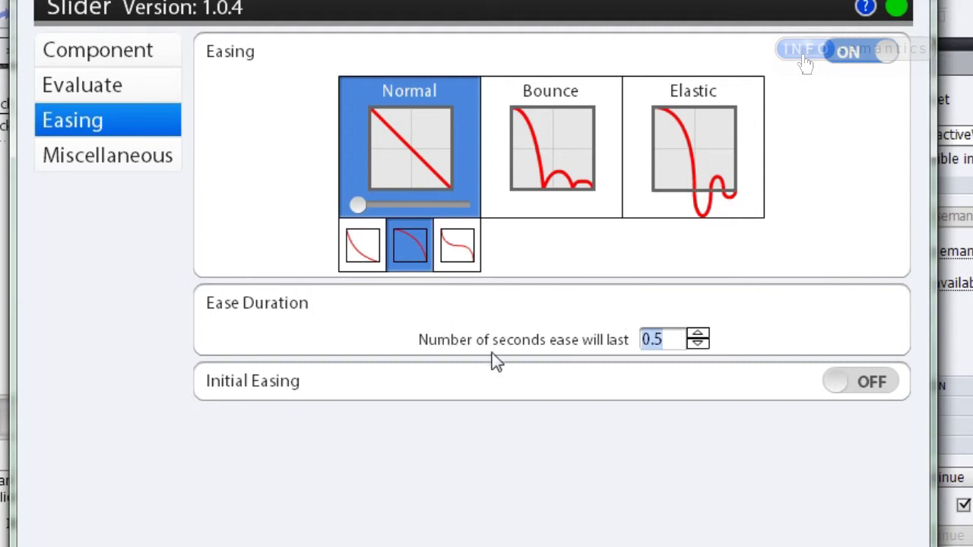
type("2")
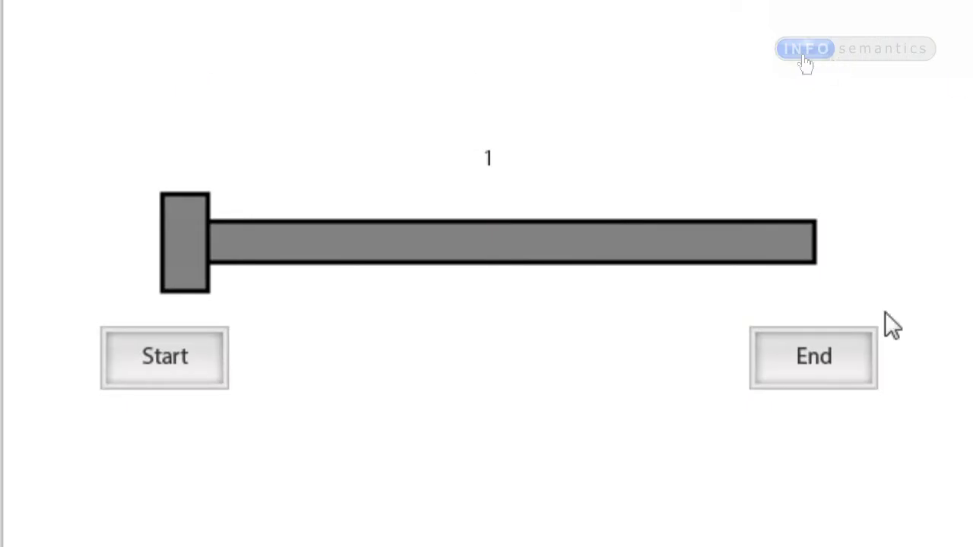
Test the eased handle motion in the preview using End, Start and a manual move along the track
left_click(829, 386)
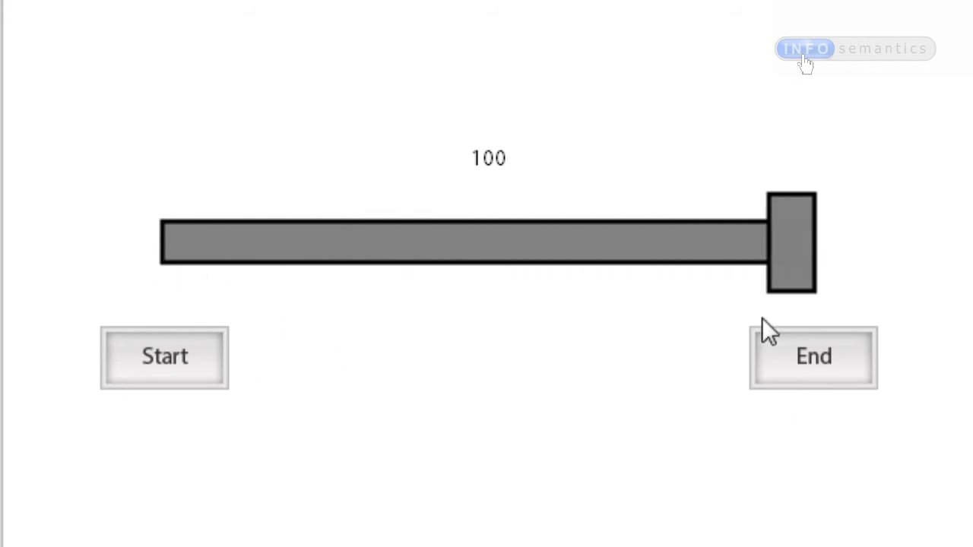
left_click(157, 373)
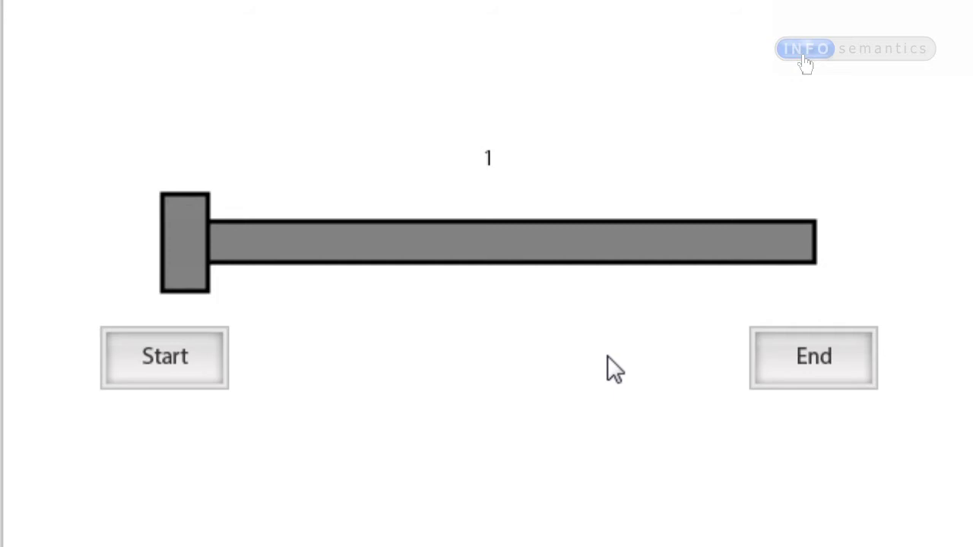
left_click_drag(283, 281, 802, 274)
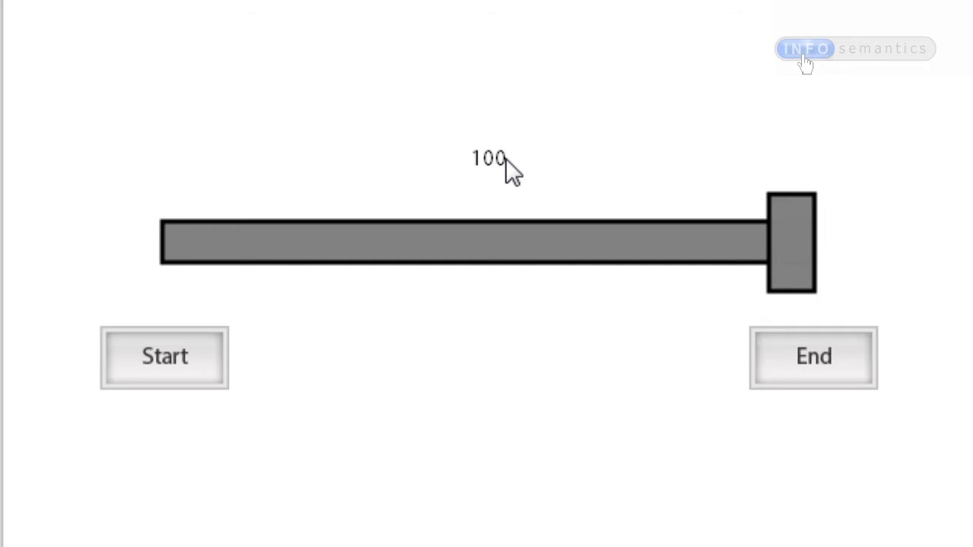
left_click(168, 384)
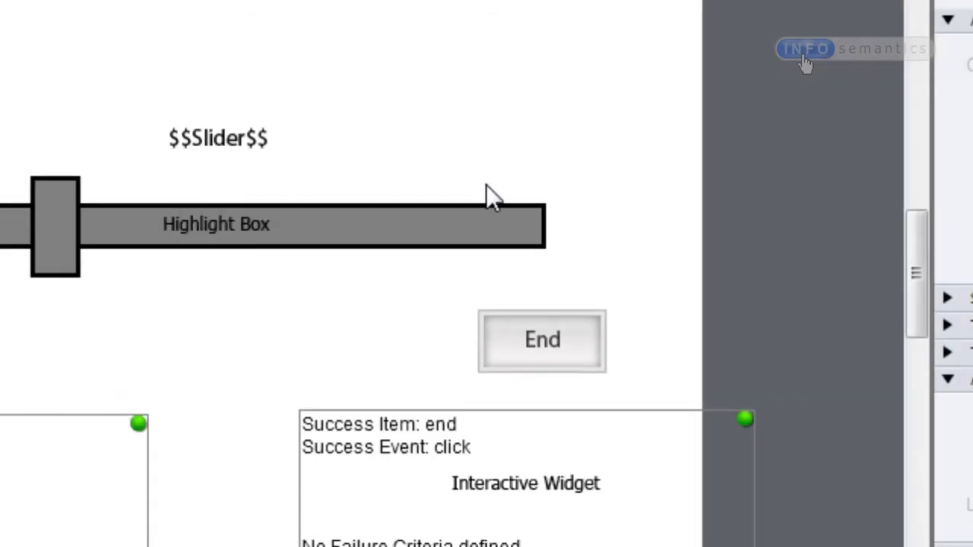
Check the widths of the track and handle highlight boxes in their transform properties
left_click(449, 234)
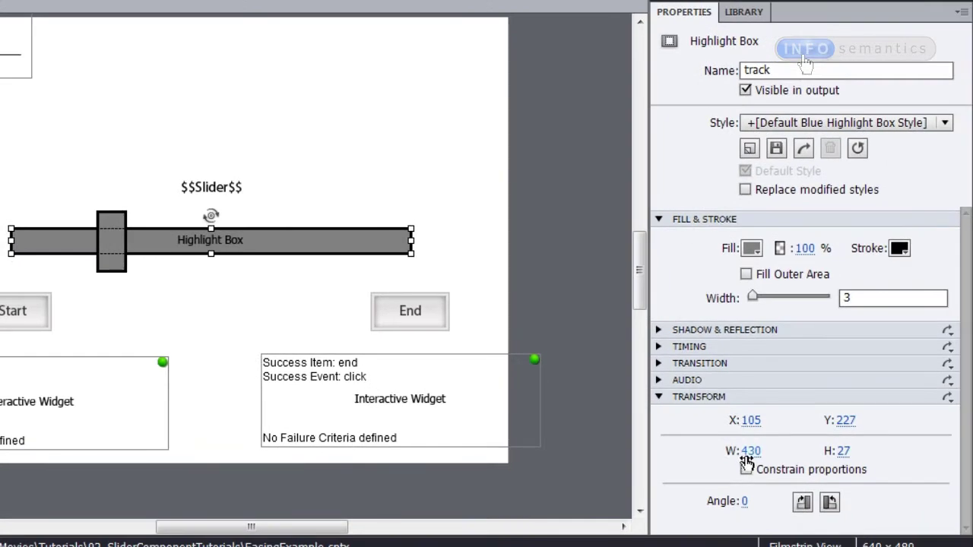
left_click(113, 248)
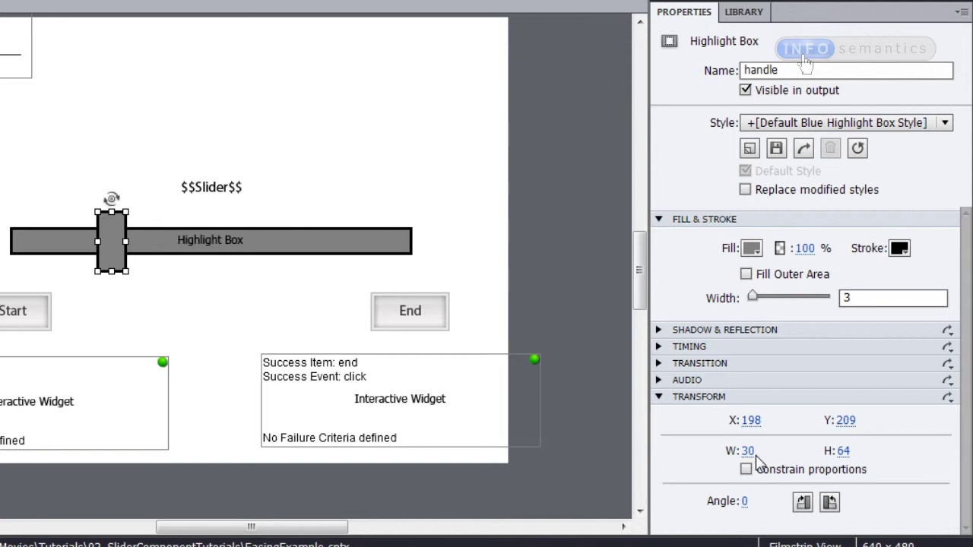
left_click(281, 310)
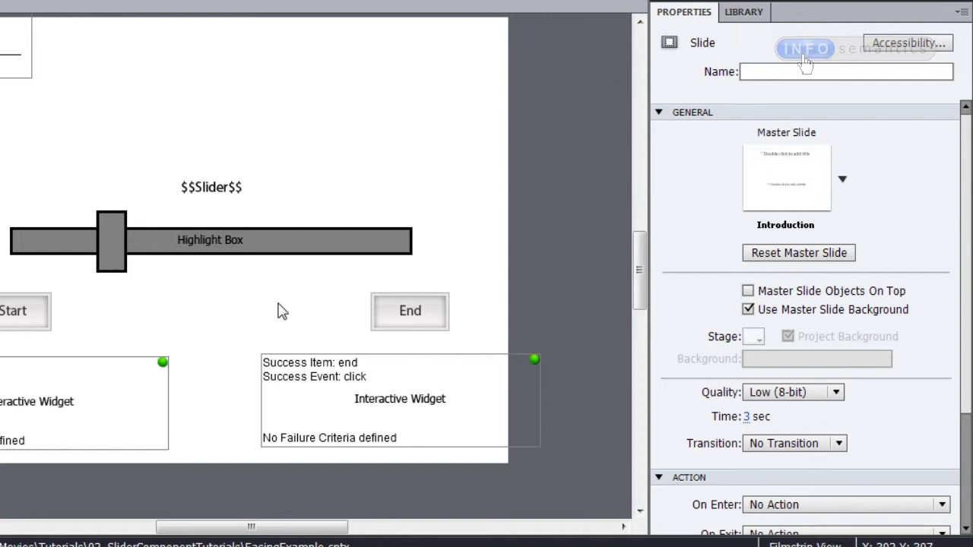
Set the maximum value of the Slider variable to 400 in the Slider widget's properties
left_click(211, 178)
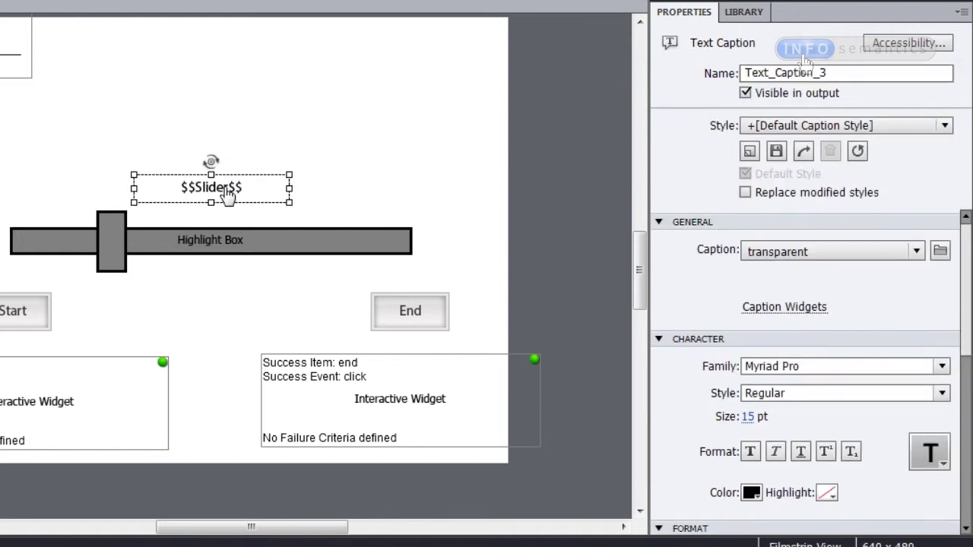
left_click(114, 253)
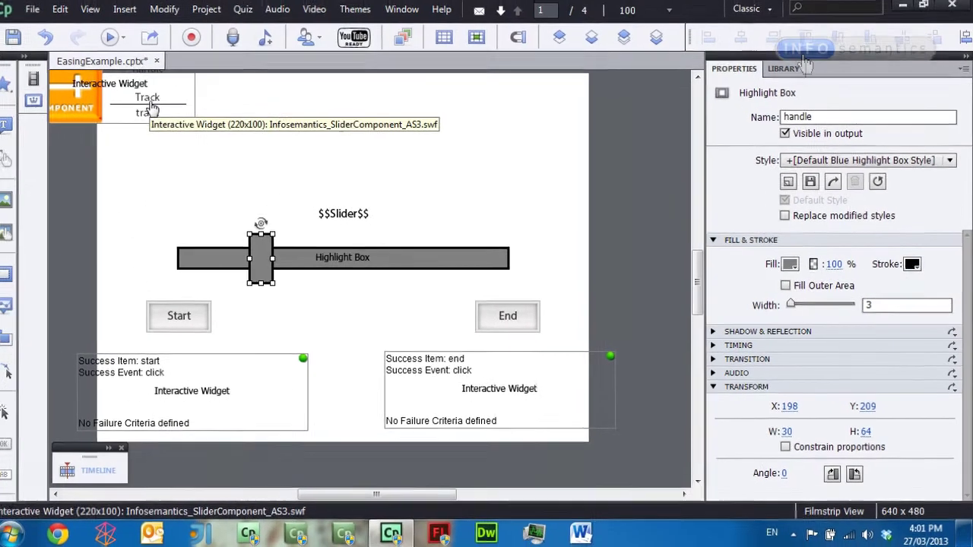
double_click(162, 112)
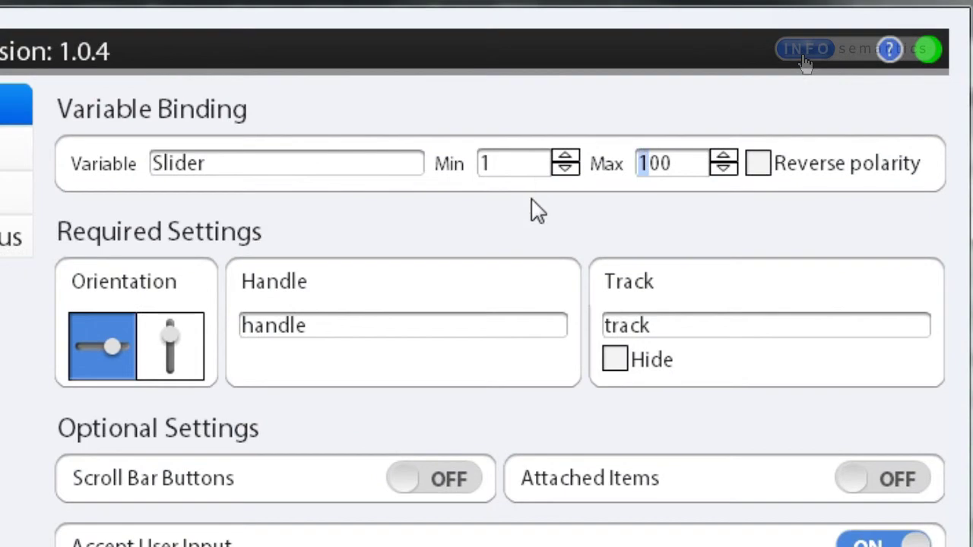
type("4")
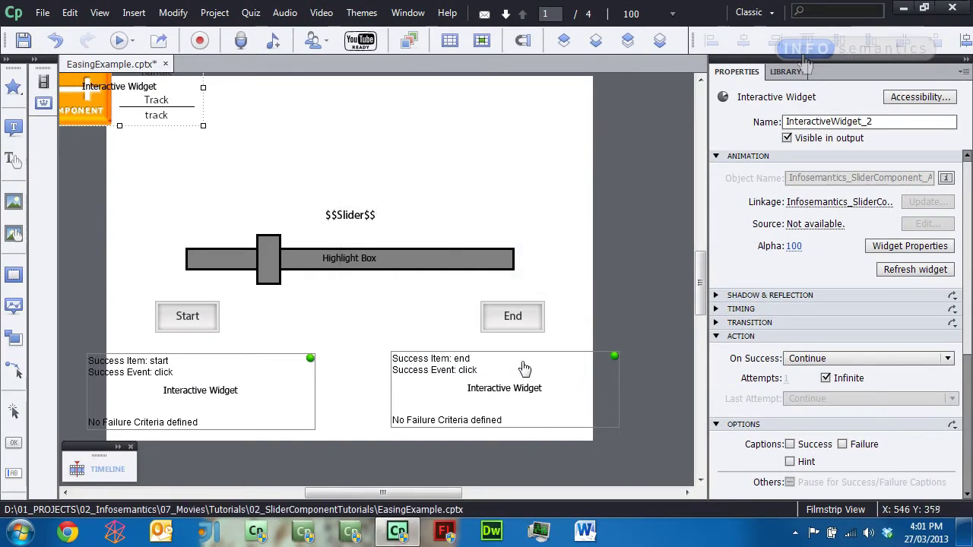
Change the value that the End event handler widget assigns to the Slider variable to 400
left_click(517, 389)
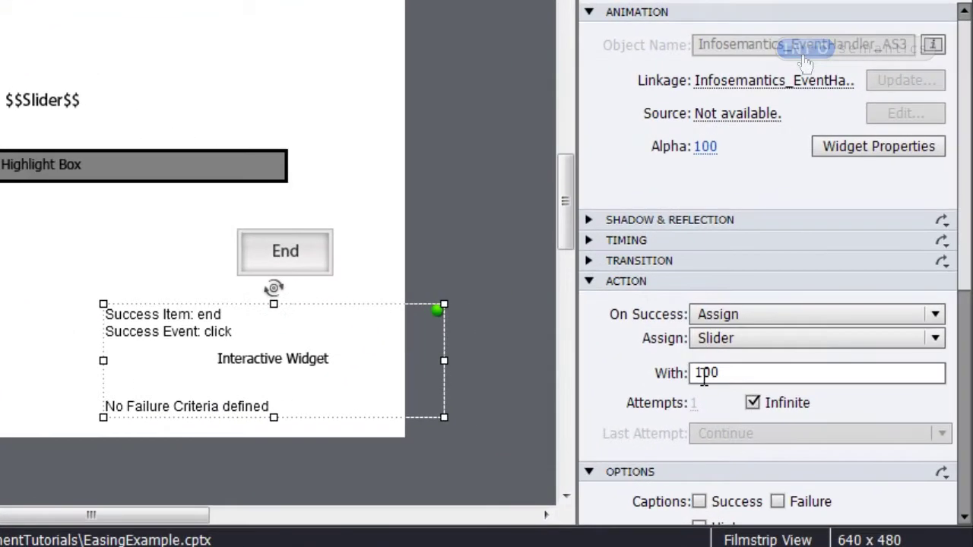
left_click_drag(724, 379, 715, 379)
left_click(444, 323)
left_click_drag(698, 372, 675, 372)
type("4")
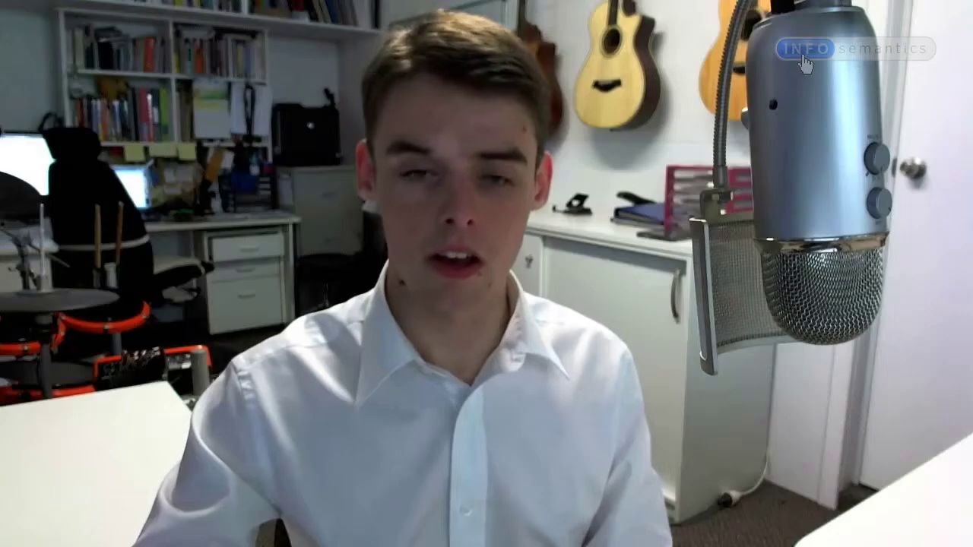
Test the handle's movement in the preview using End, Start and End again
left_click(849, 381)
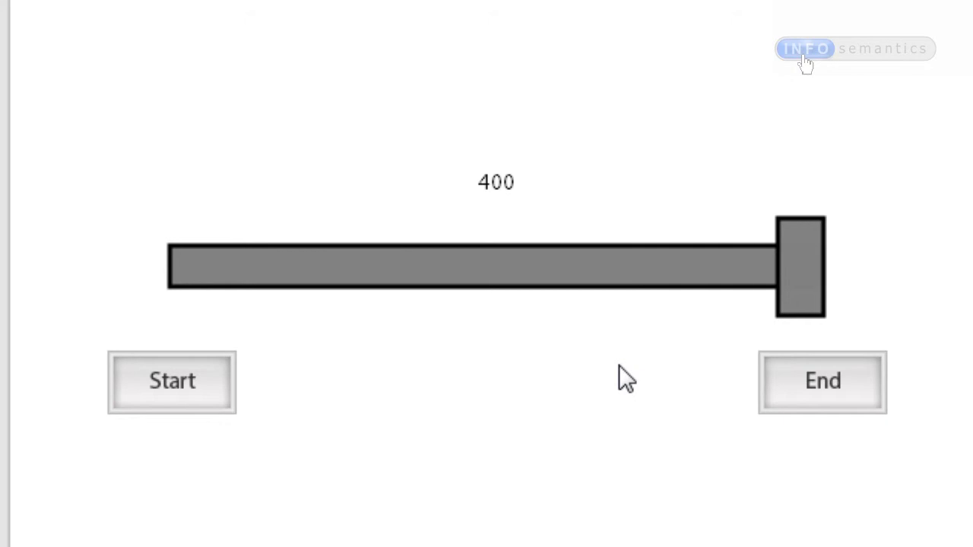
left_click(203, 389)
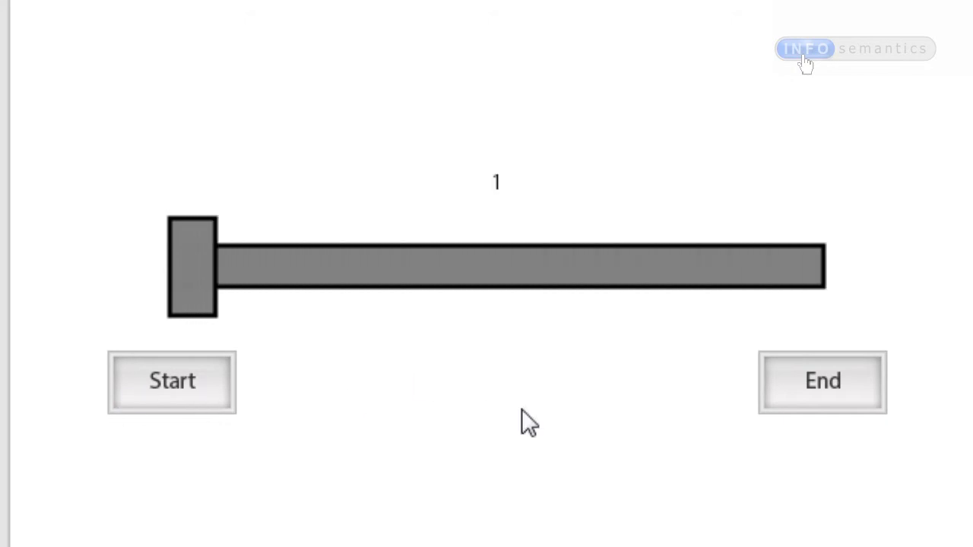
left_click(837, 390)
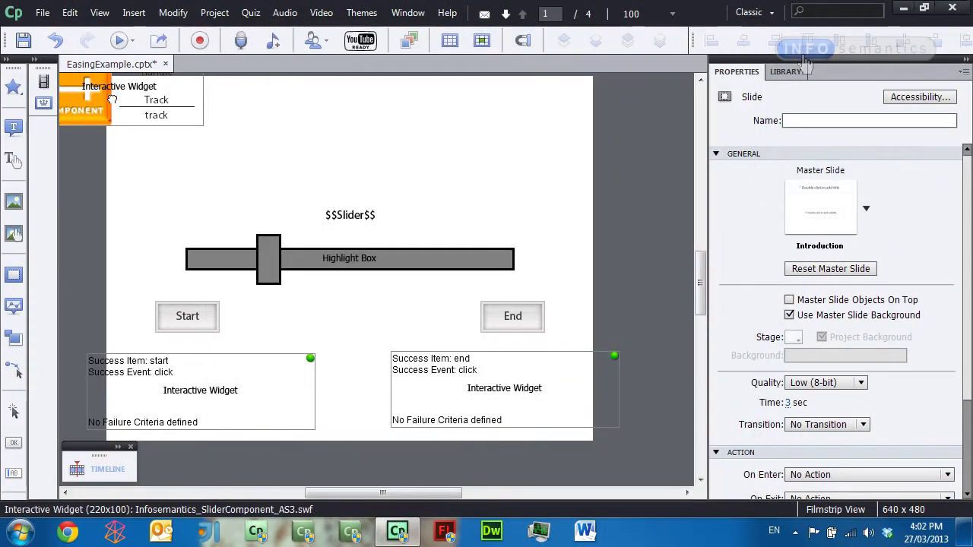
Try the Normal easing strength at its maximum in the Slider widget's properties, and reduce it to a moderate curve
double_click(105, 106)
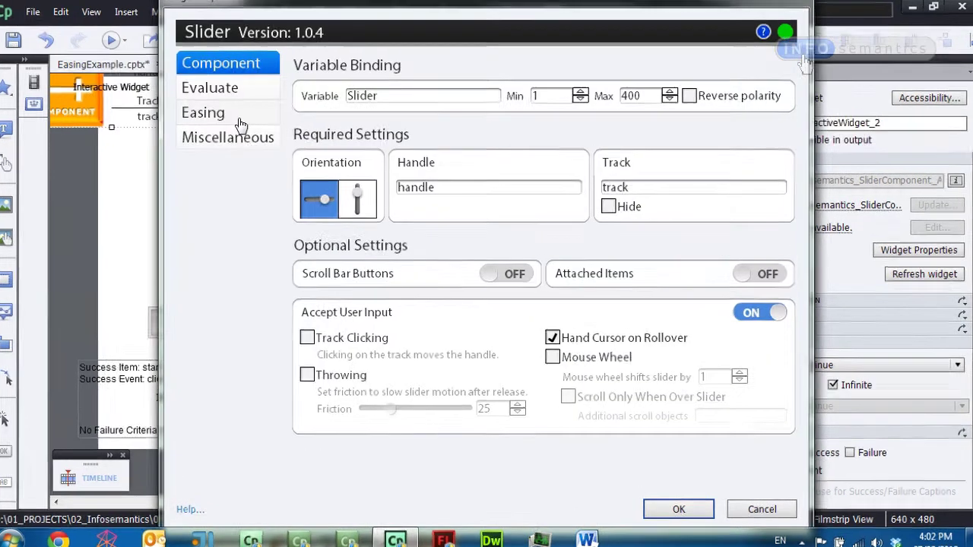
left_click(202, 111)
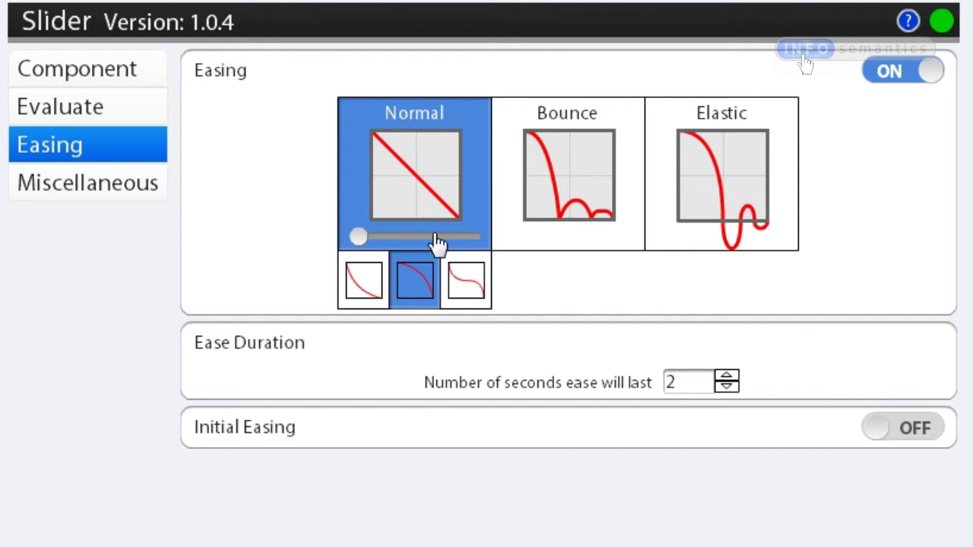
left_click_drag(355, 242, 480, 253)
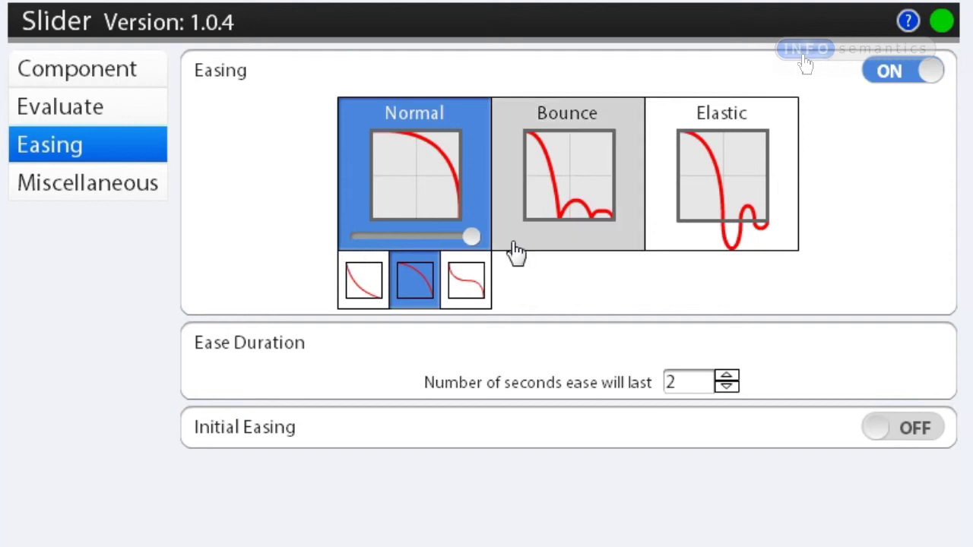
left_click_drag(475, 257, 401, 242)
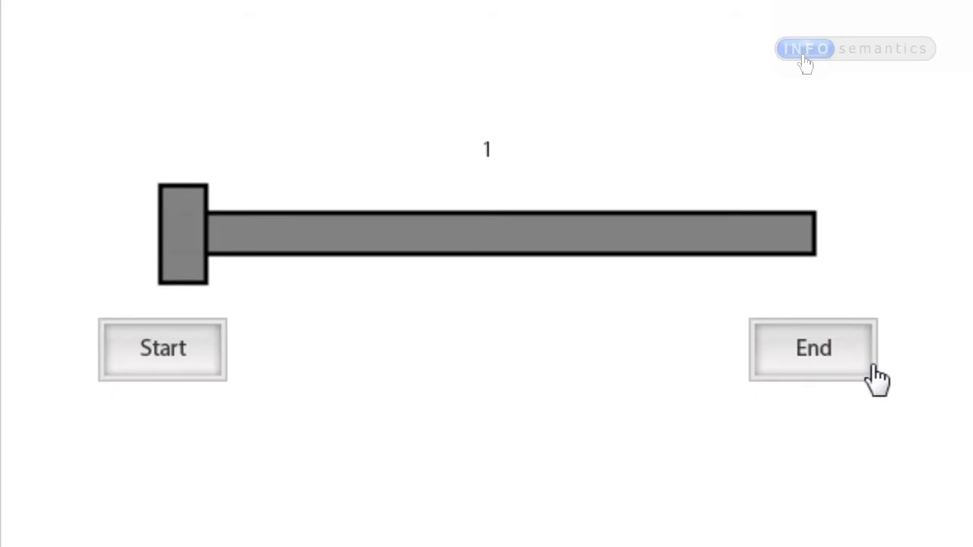
Test the moderate Normal easing in the preview with End and Start, and close the preview
left_click(826, 363)
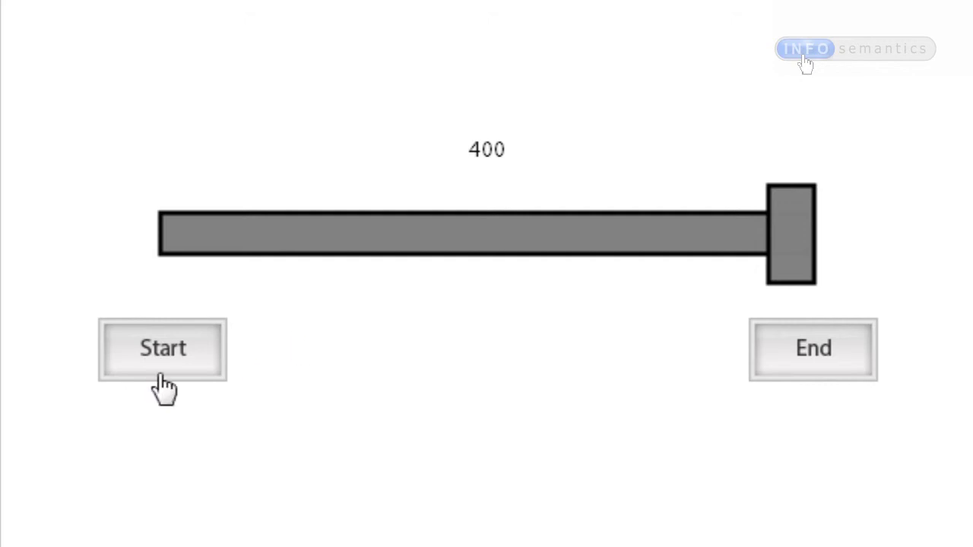
left_click(190, 366)
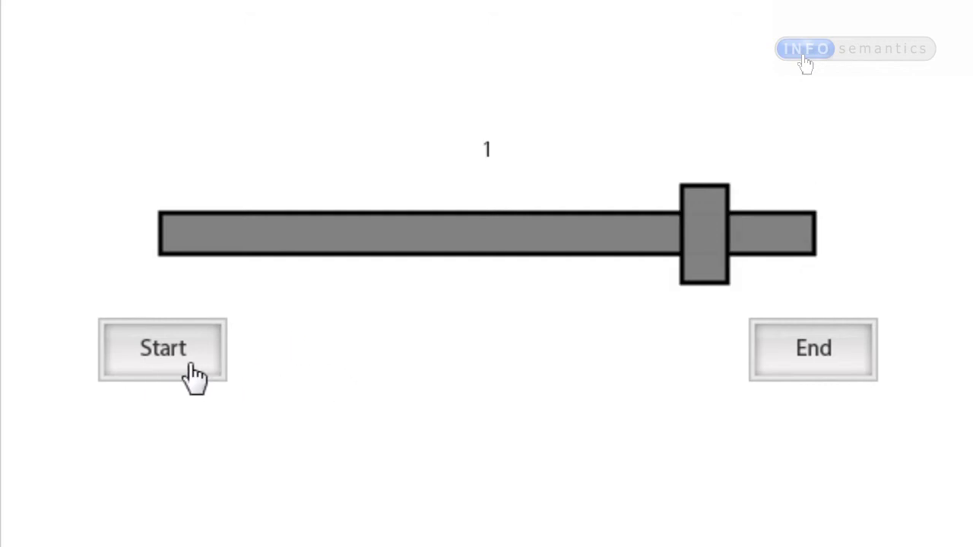
left_click(804, 360)
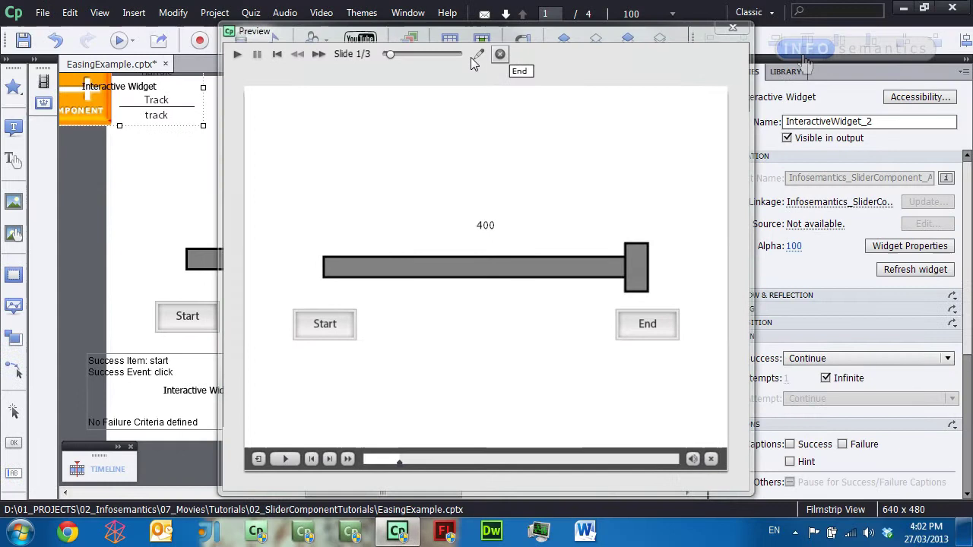
left_click(503, 12)
Raise the Slider widget's Normal easing strength to its maximum and test it in the preview with End and Start
double_click(61, 84)
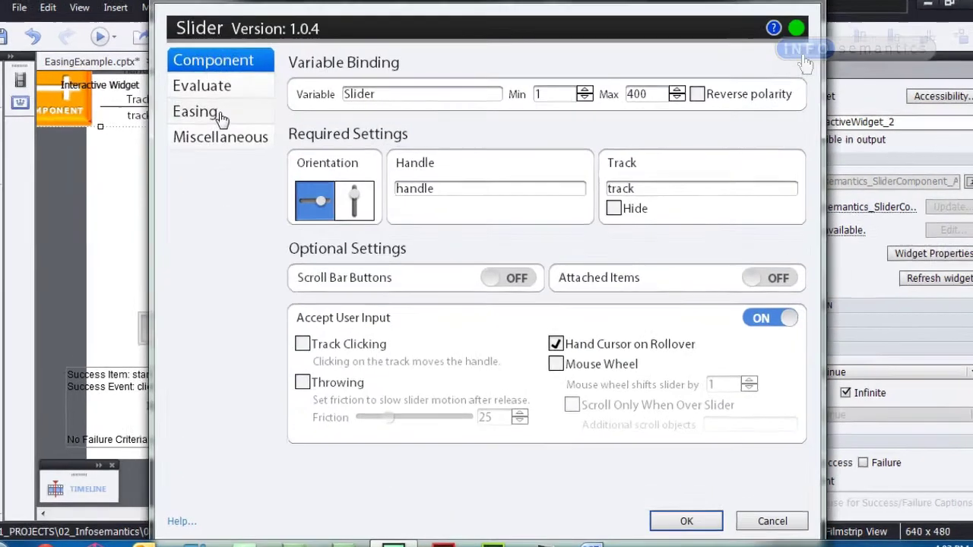
left_click(219, 113)
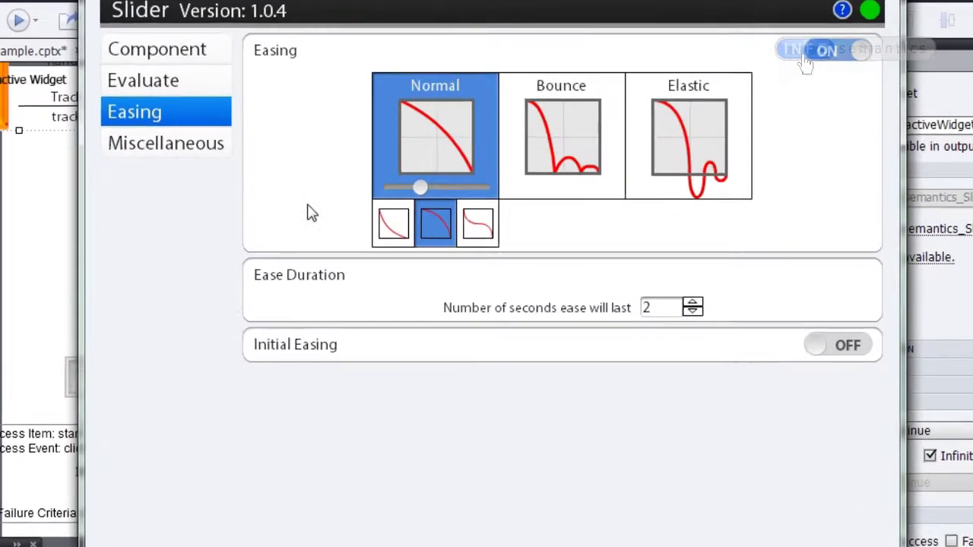
left_click_drag(409, 205, 486, 204)
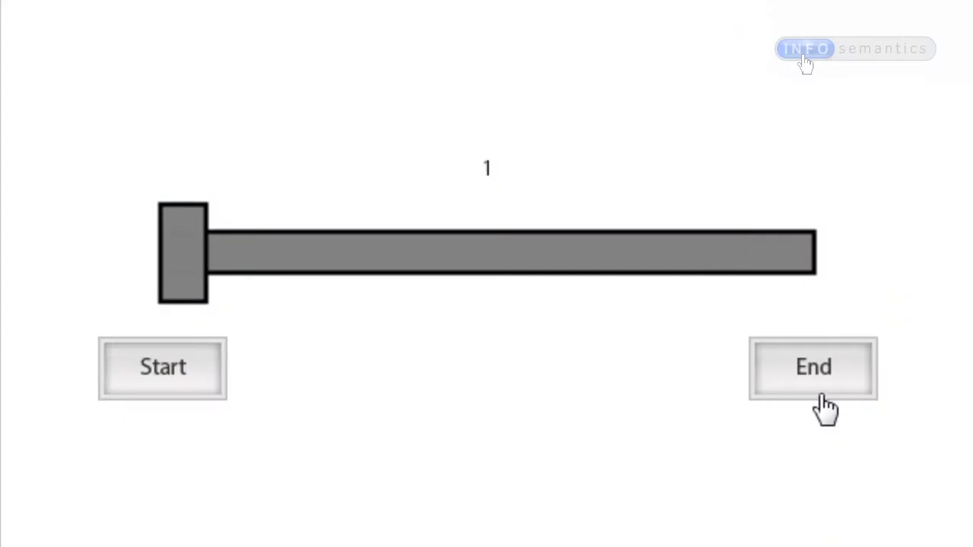
left_click(822, 395)
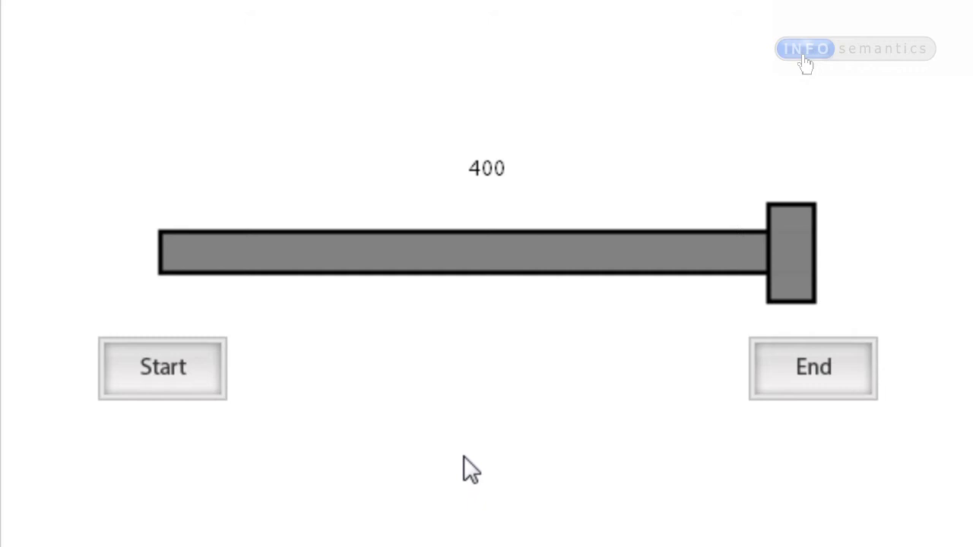
left_click(147, 388)
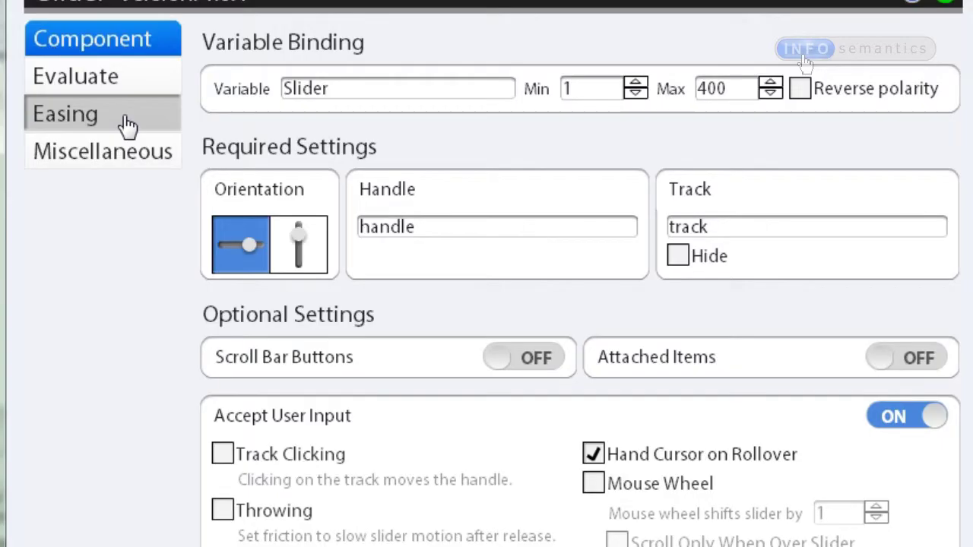
Switch the Normal easing to its ease-in curve and test it in the preview with End and Start
left_click(128, 125)
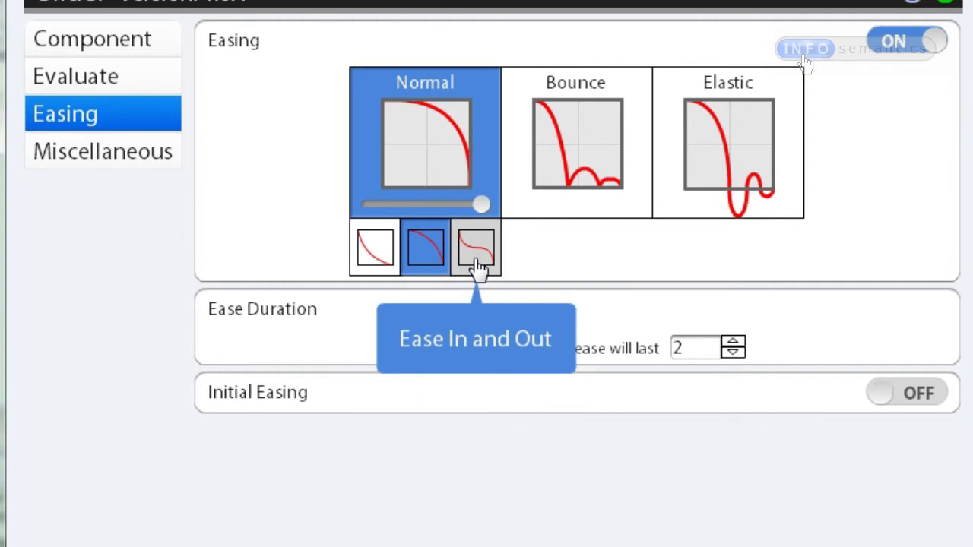
left_click(376, 255)
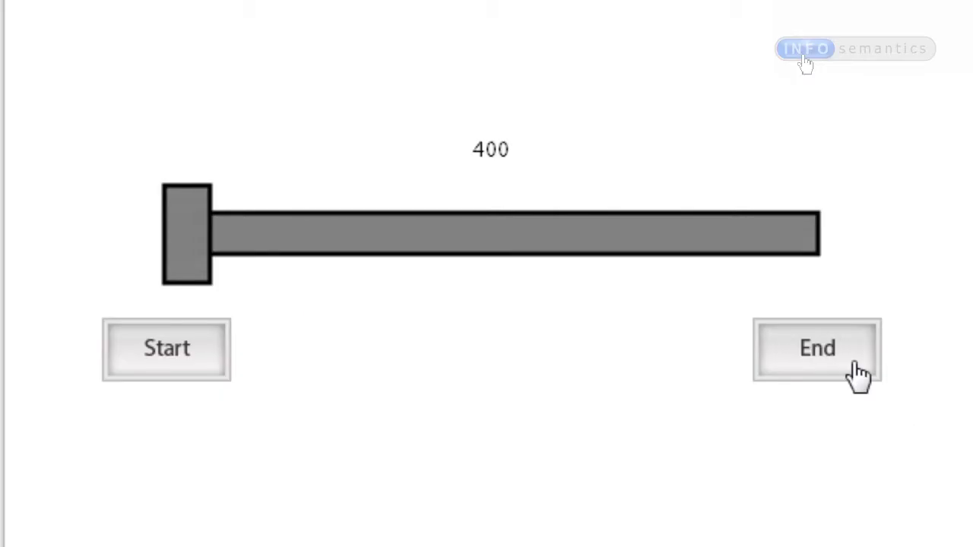
left_click(857, 374)
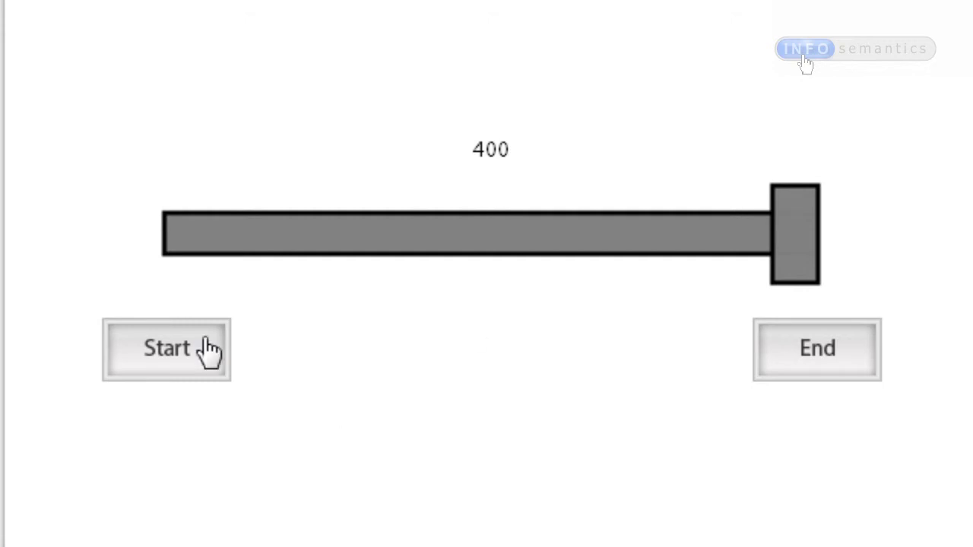
left_click(170, 357)
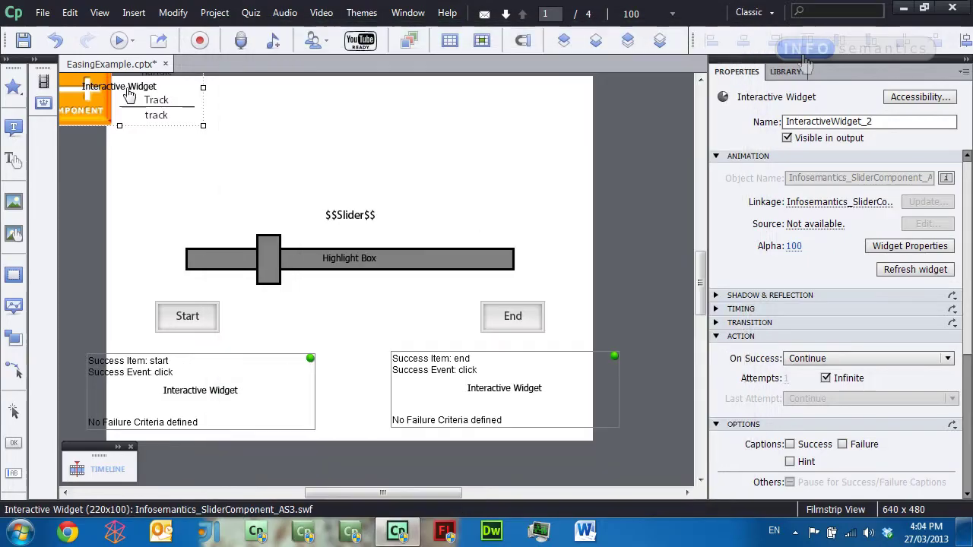
Switch the Slider widget's Normal easing to Ease In and Out
double_click(128, 93)
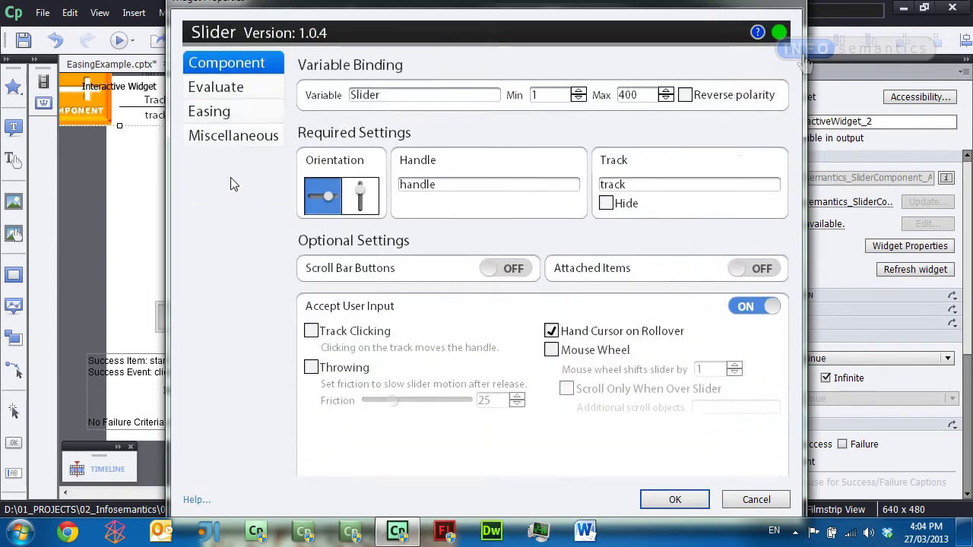
left_click(209, 109)
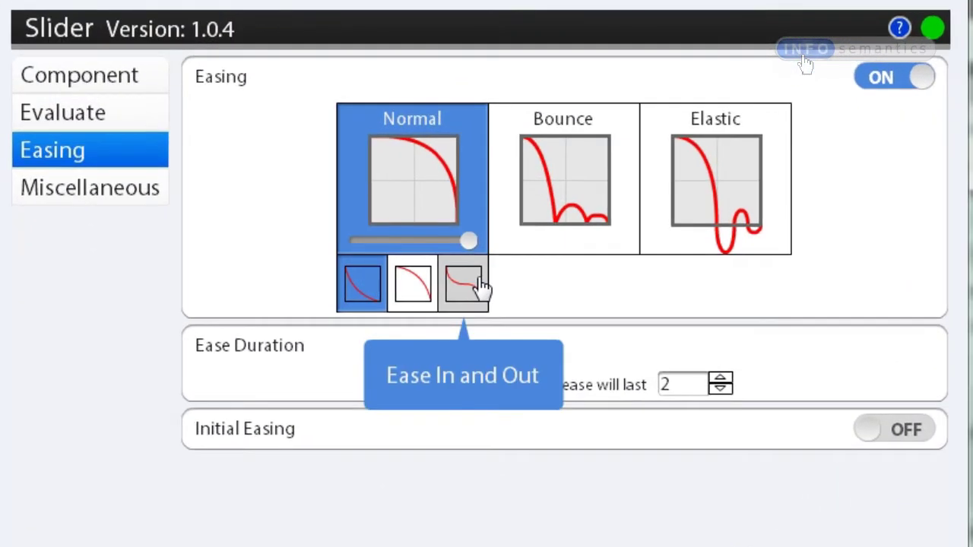
left_click(474, 254)
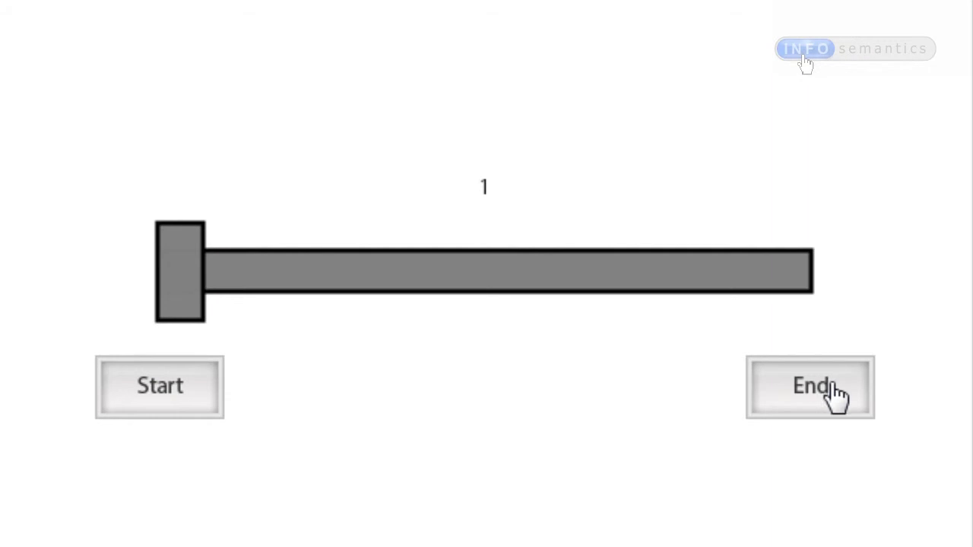
Test the Ease In and Out motion in the preview using End, Start and End again
left_click(835, 388)
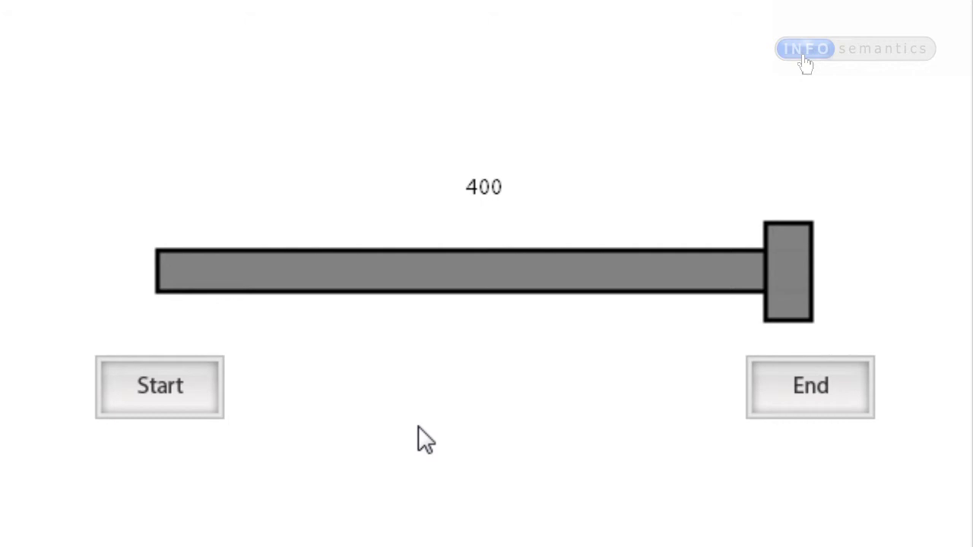
left_click(160, 401)
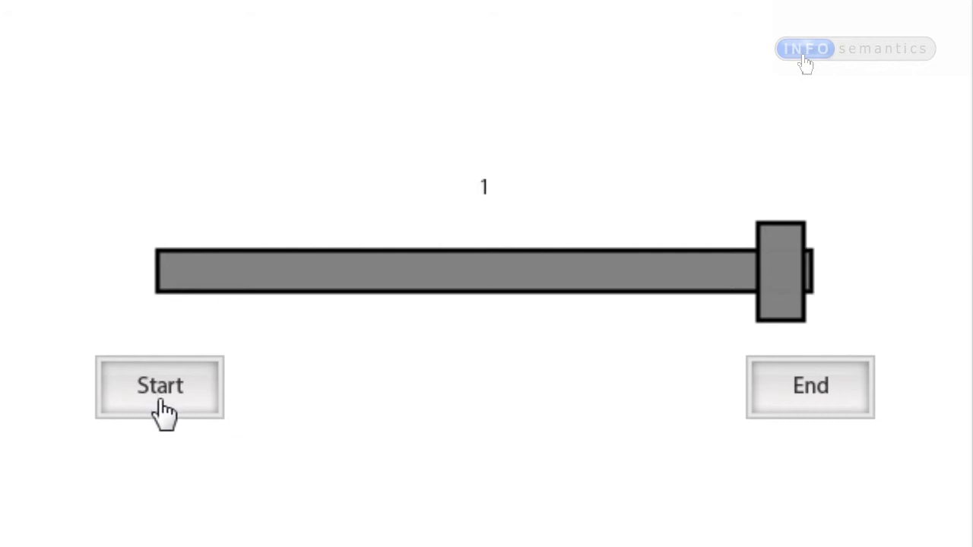
left_click(827, 396)
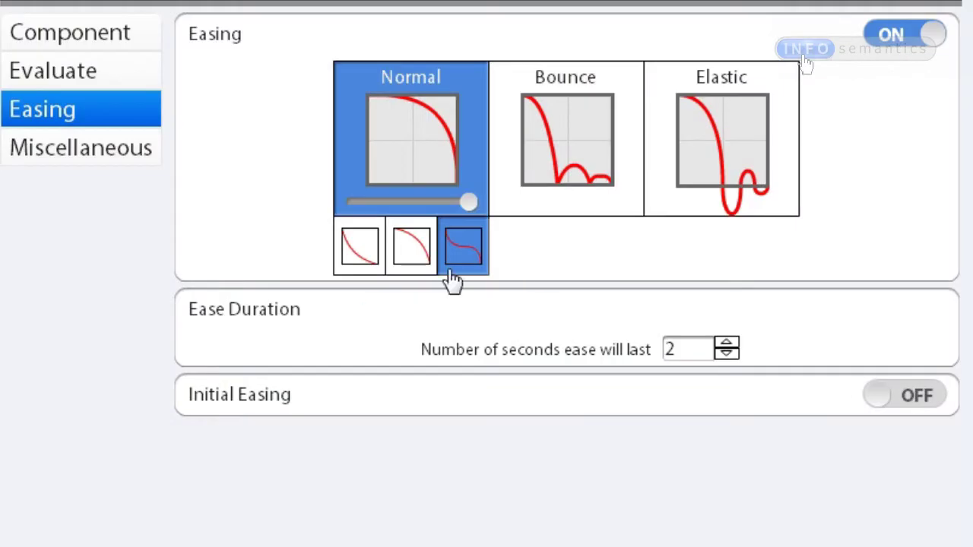
Change the easing type to Bounce with its ease-out curve, test it in the preview with End, and close the preview
left_click(552, 136)
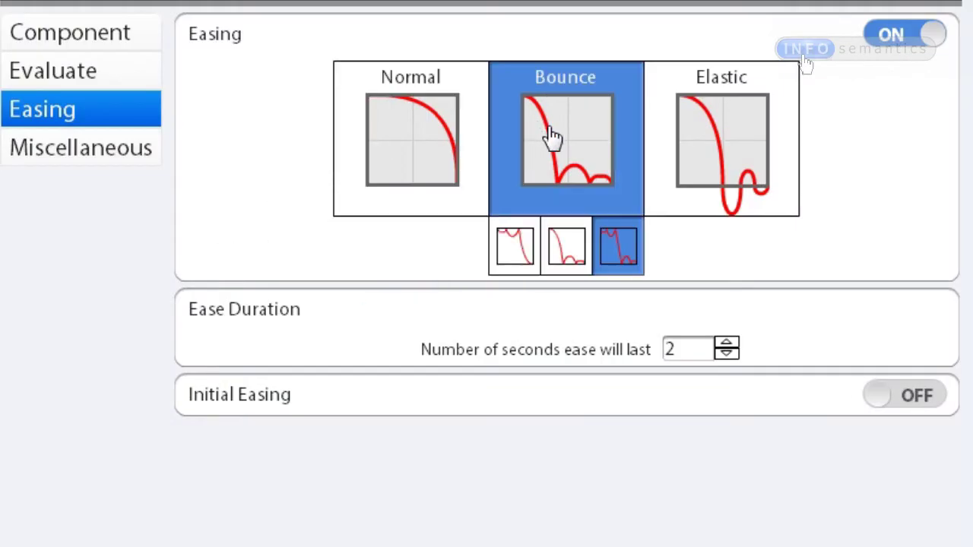
left_click(574, 248)
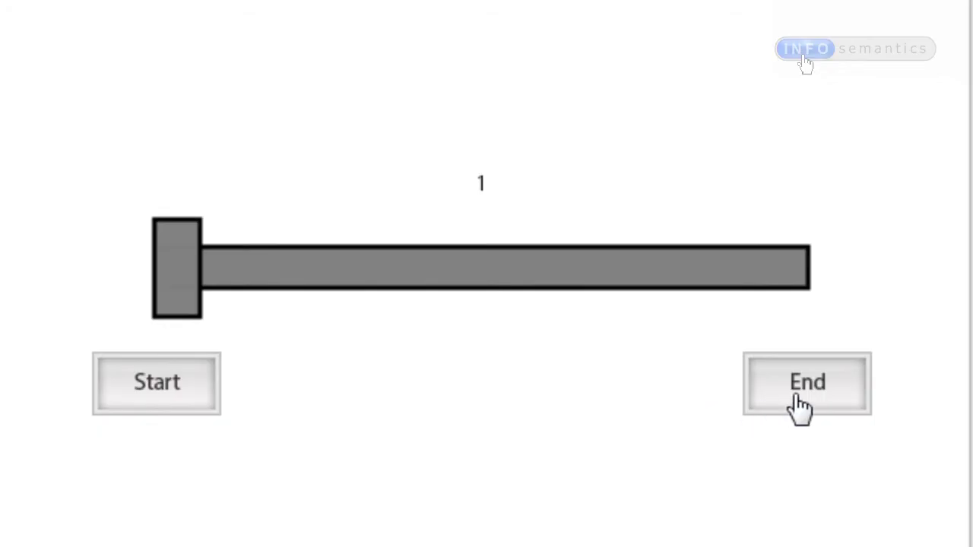
left_click(798, 403)
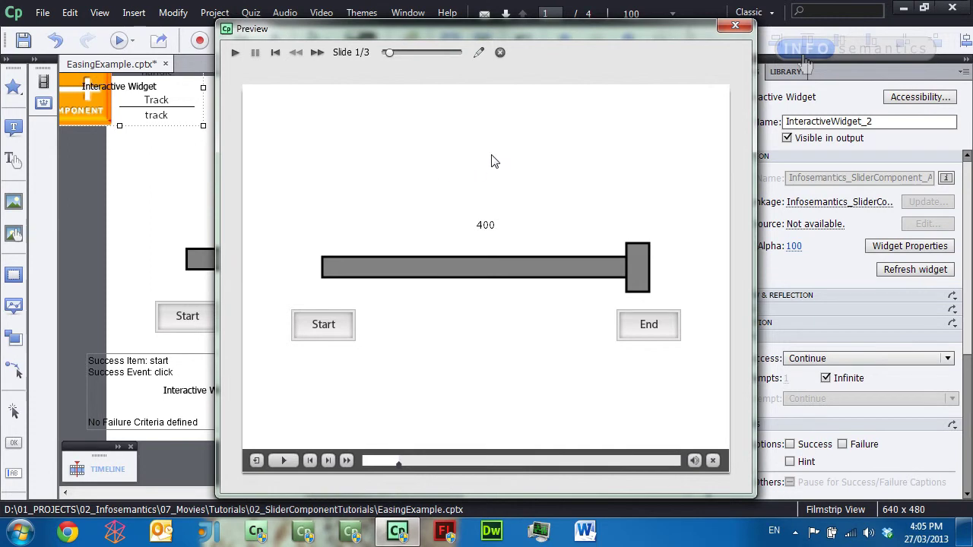
left_click(502, 53)
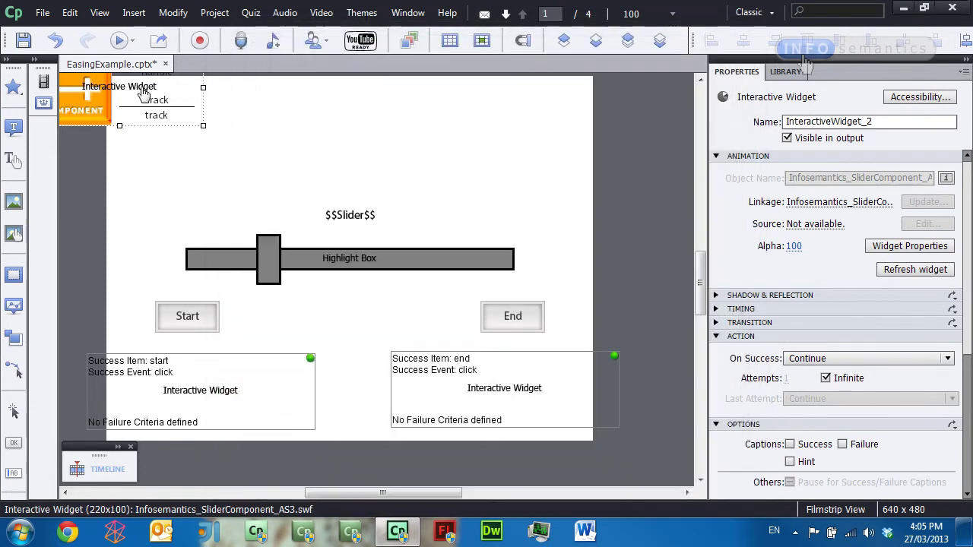
Change the Slider widget's easing type to Elastic, test it in the preview with End, and close the preview
double_click(149, 99)
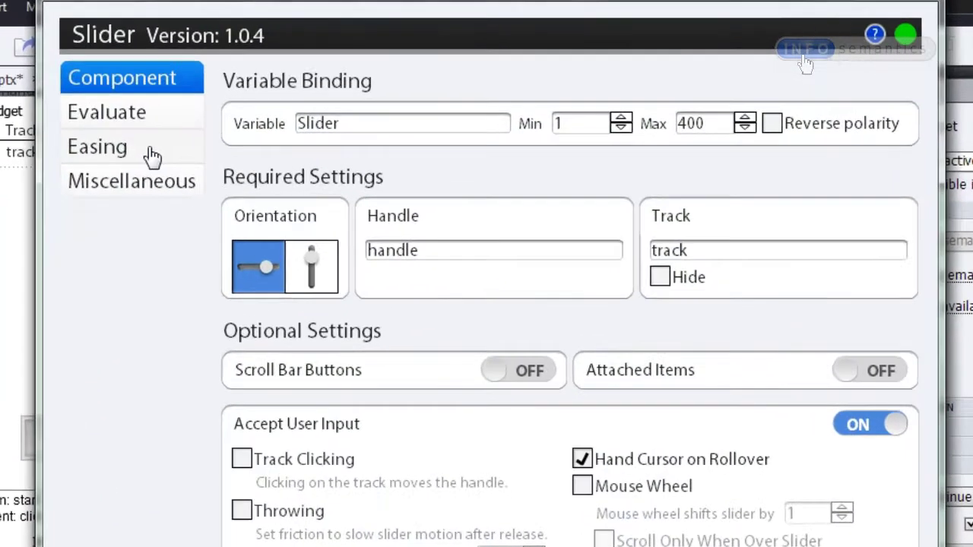
left_click(209, 122)
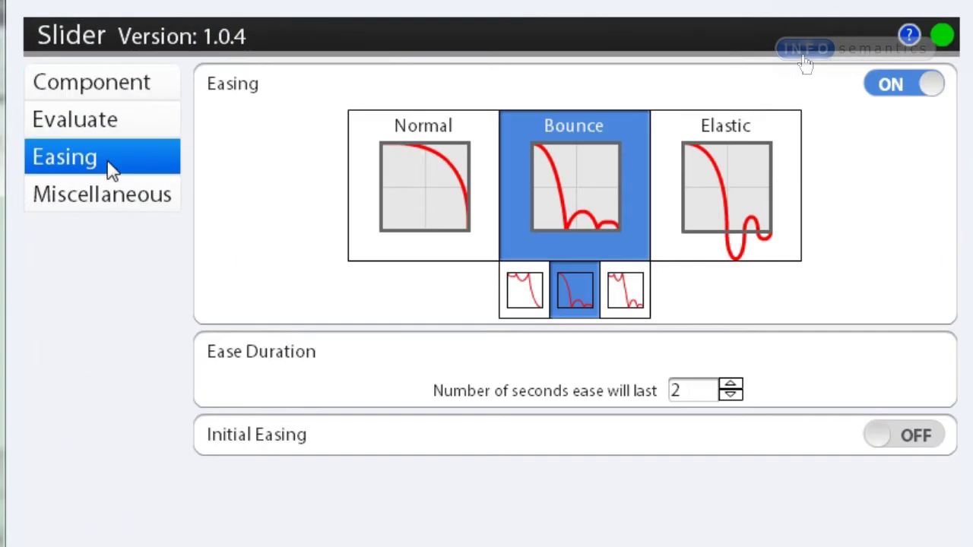
left_click(710, 210)
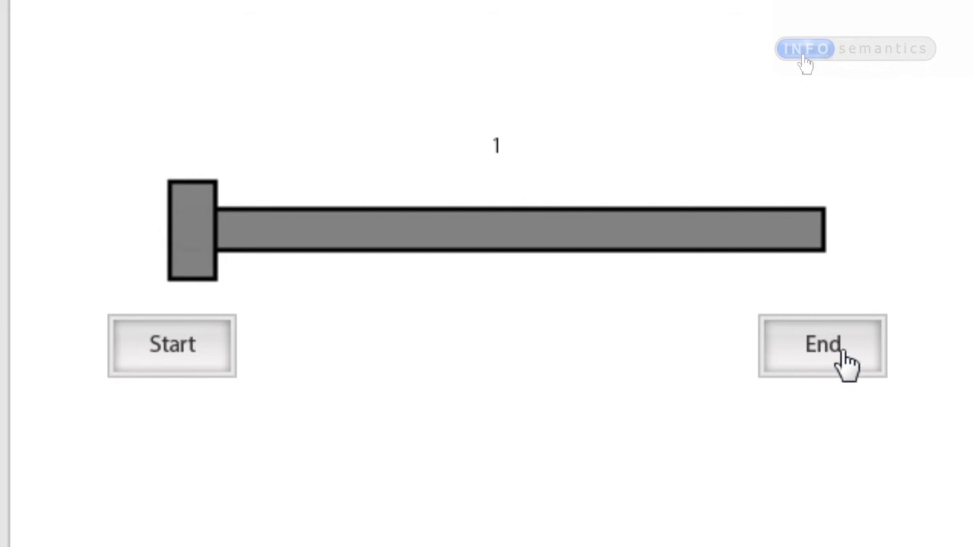
left_click(844, 352)
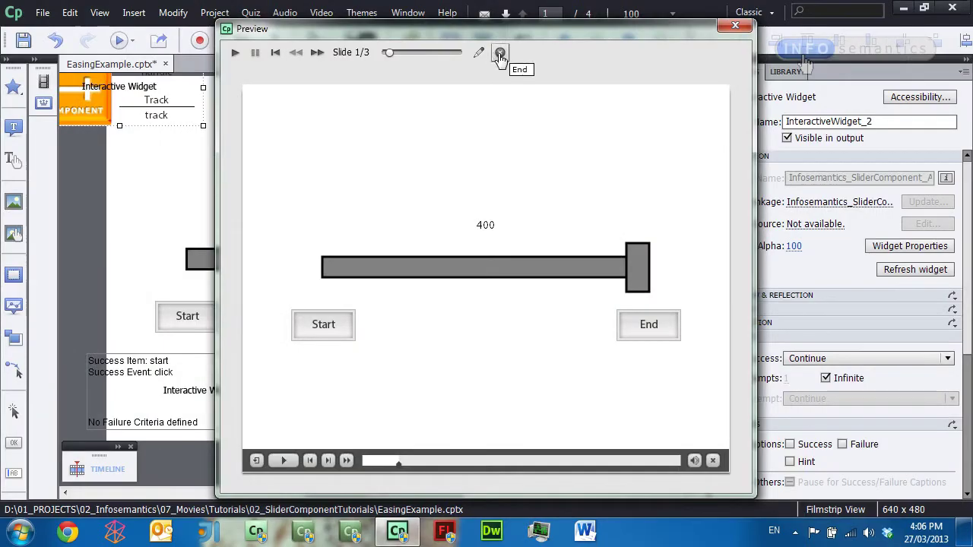
left_click(500, 54)
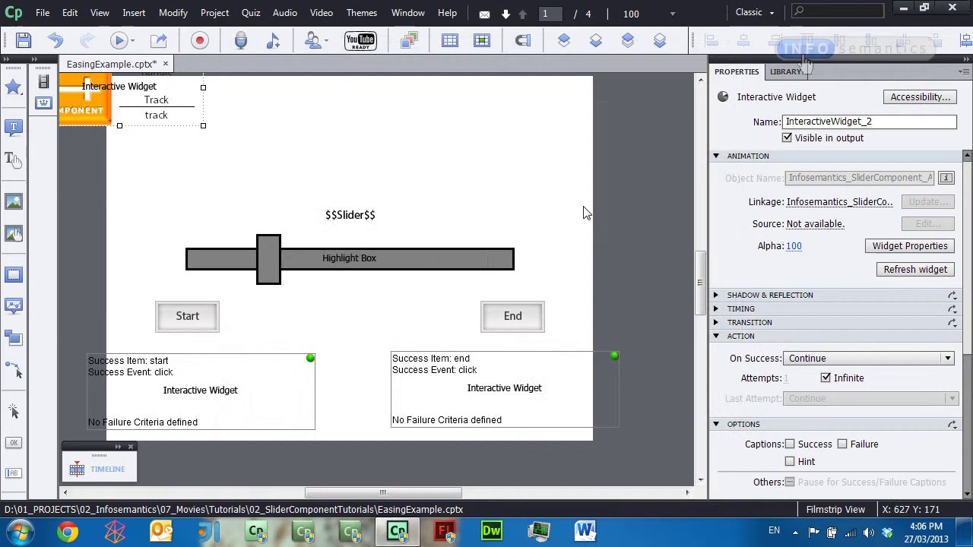
Set the value assigned to Slider to 320 for the End event handler and 80 for the Start one, and preview the slide
left_click(428, 366)
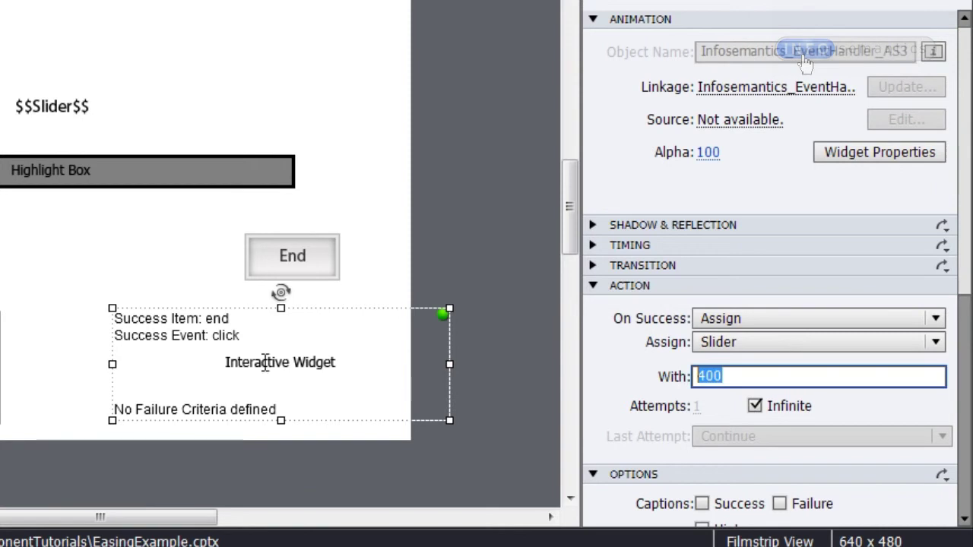
left_click(268, 372)
left_click(698, 385)
type("320")
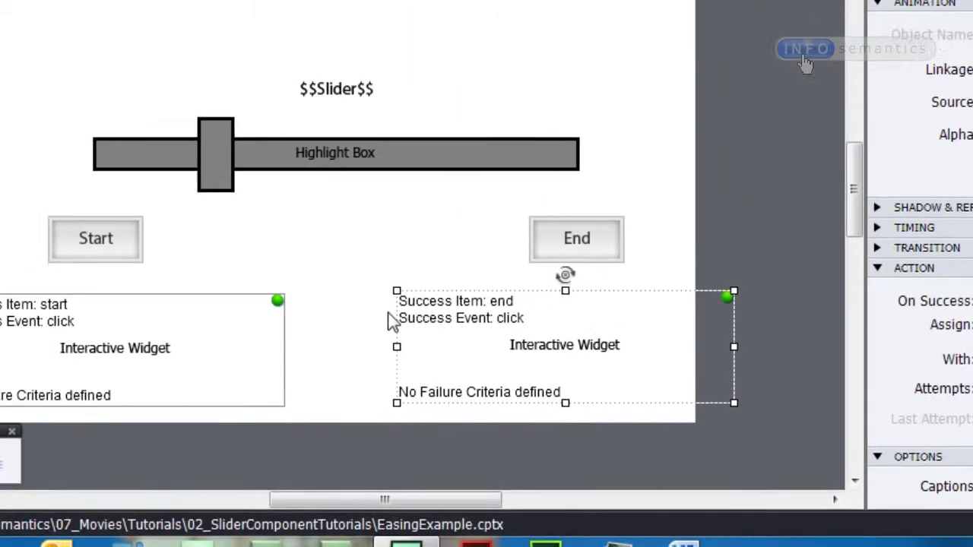
left_click(244, 310)
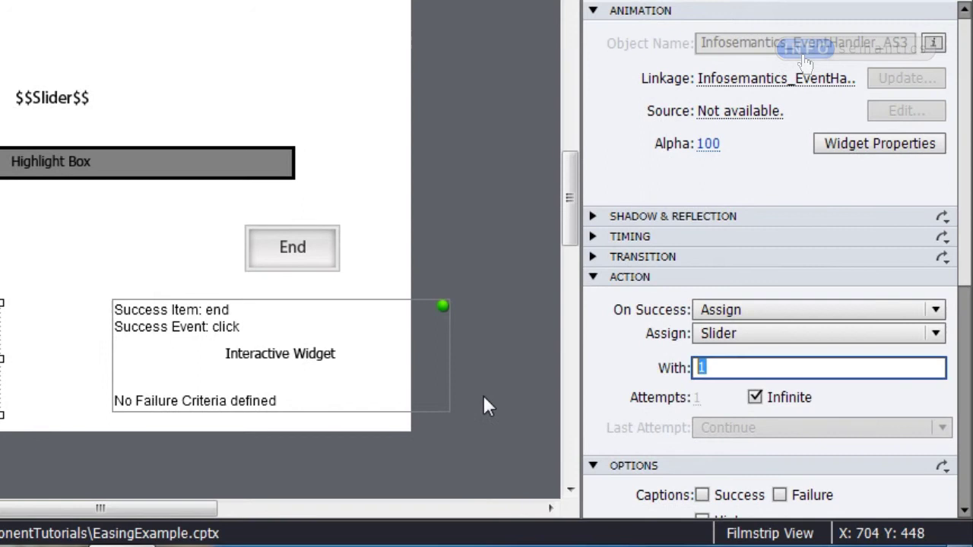
left_click(170, 18)
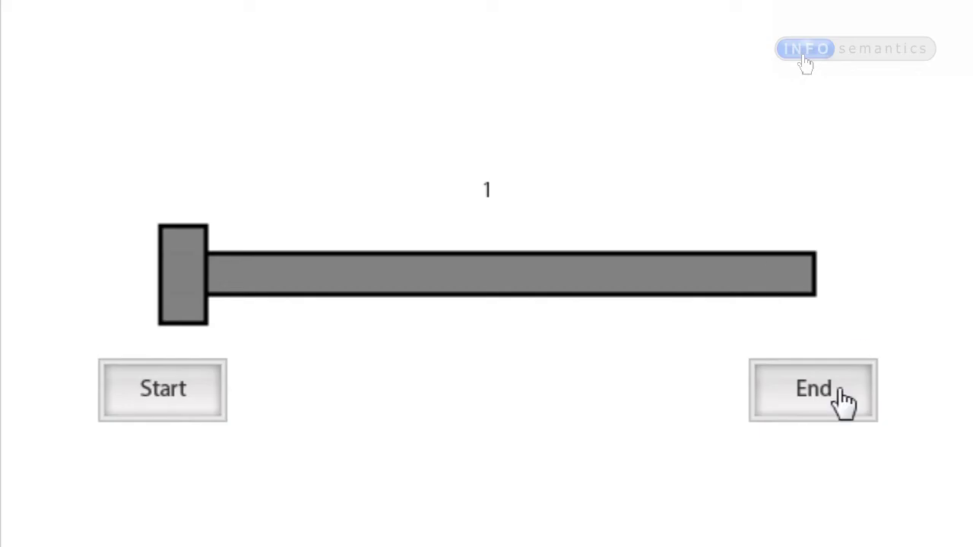
Test the elastic motion between the new values in the preview by alternating End and Start
left_click(813, 402)
left_click(170, 380)
left_click(792, 391)
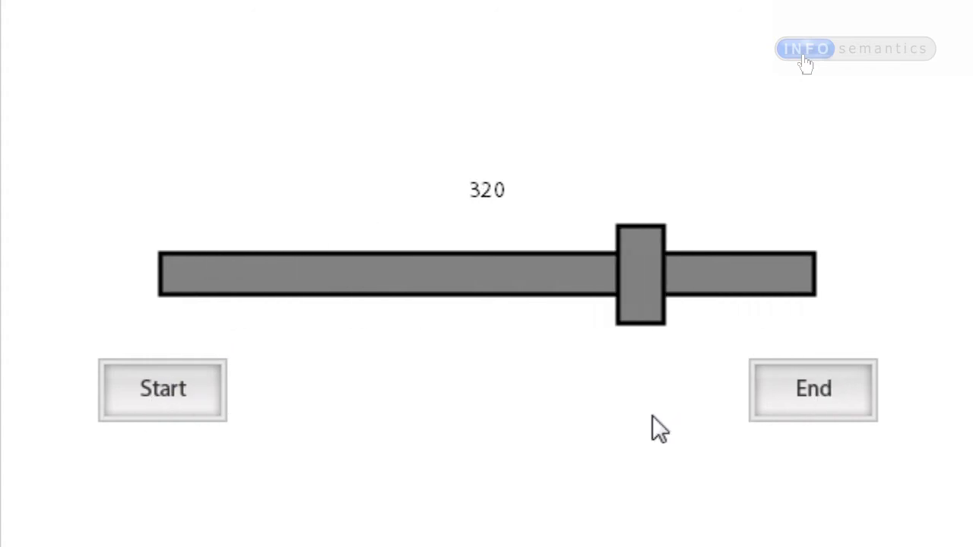
left_click(169, 406)
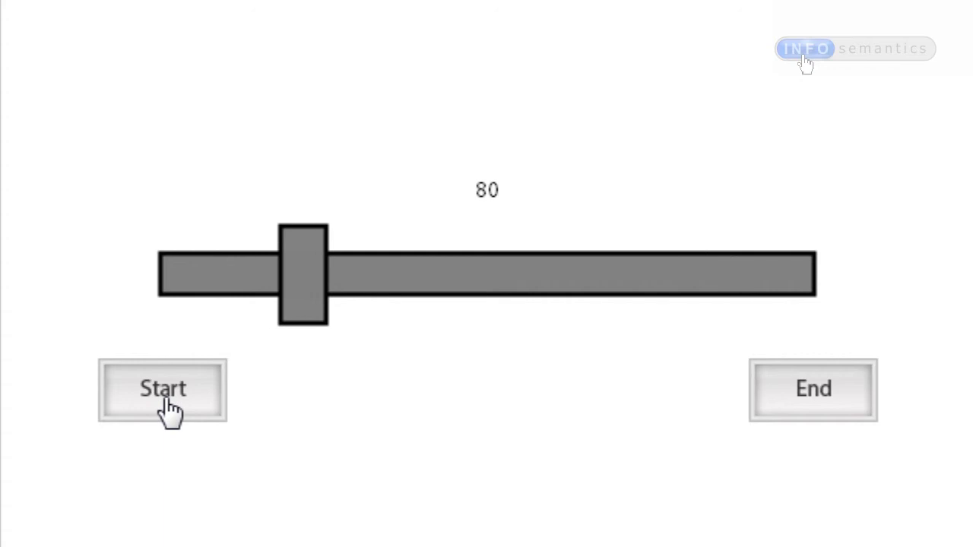
left_click(823, 418)
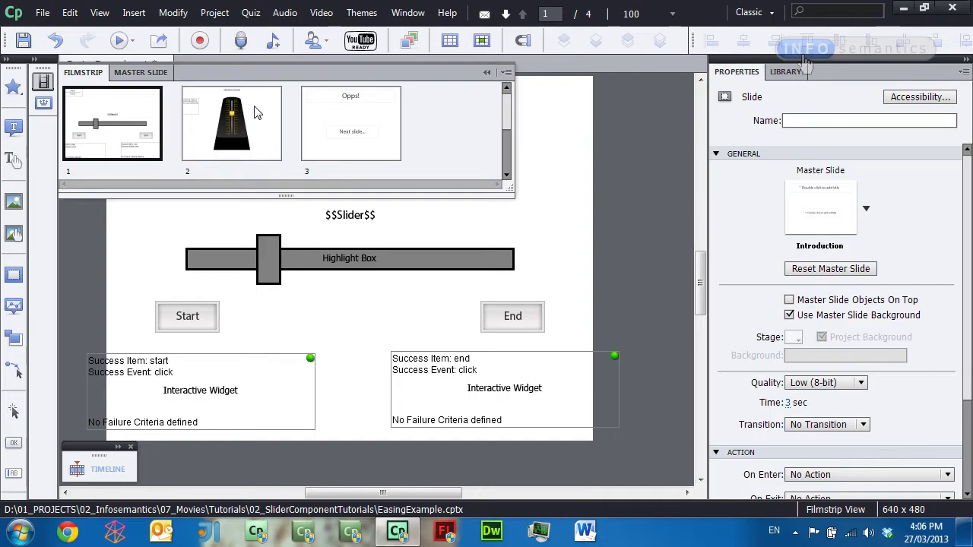
Go to slide 2, try swinging the metronome handle in the preview, and close the preview
left_click(256, 114)
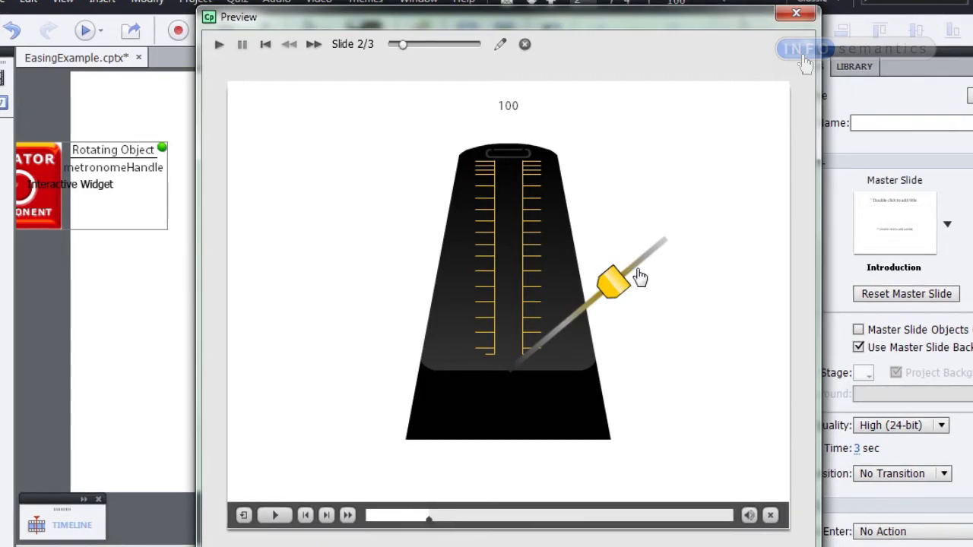
left_click_drag(640, 278, 469, 215)
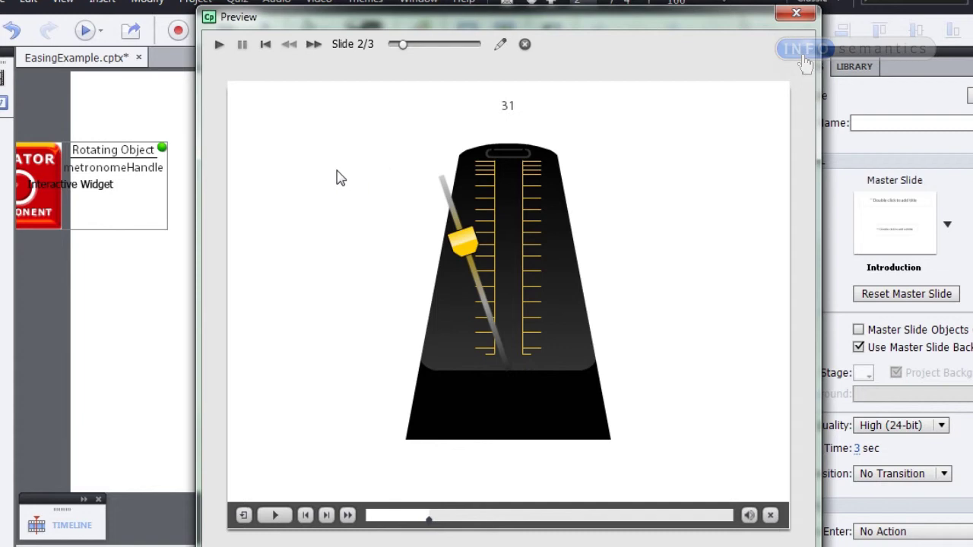
left_click(535, 49)
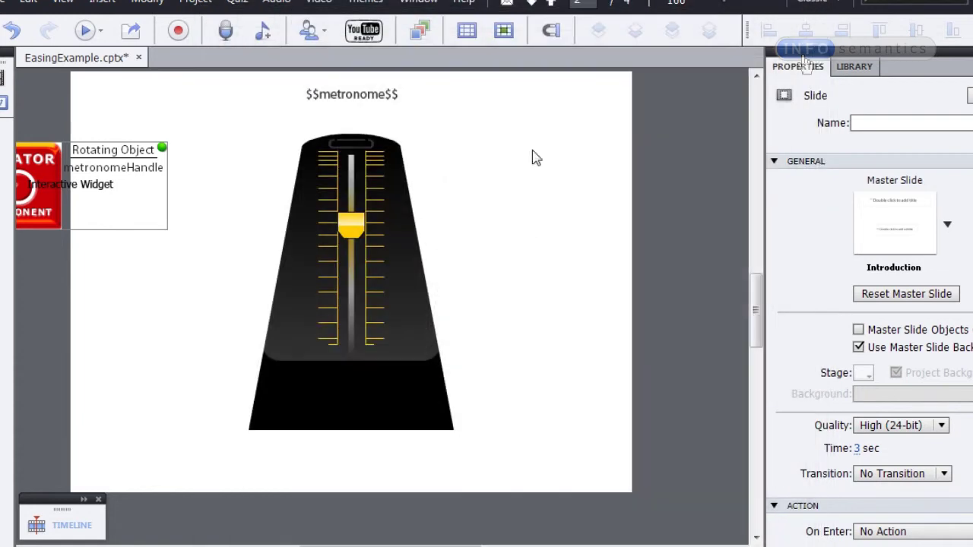
Turn on easing for the Rotator widget with the Normal ease-in-and-out curve and check it in the preview
double_click(99, 217)
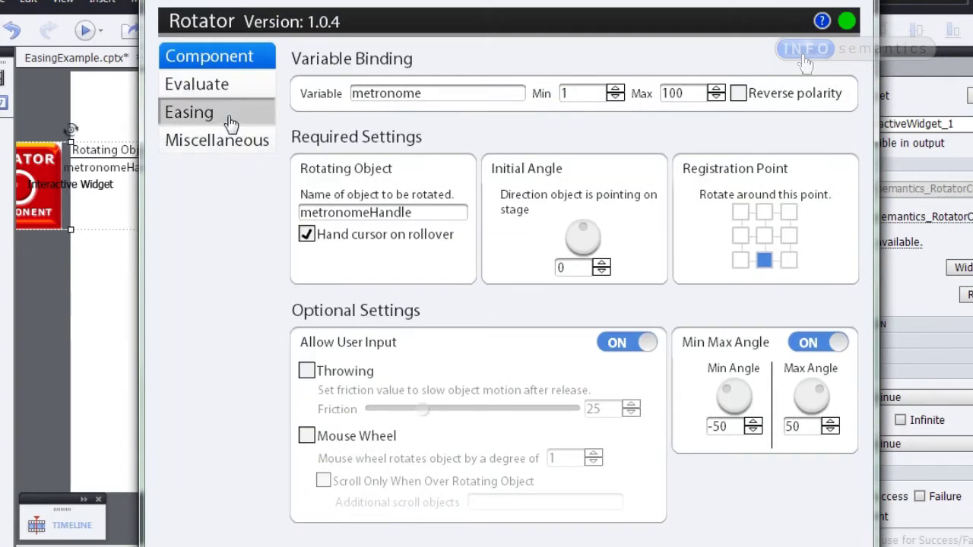
left_click(226, 114)
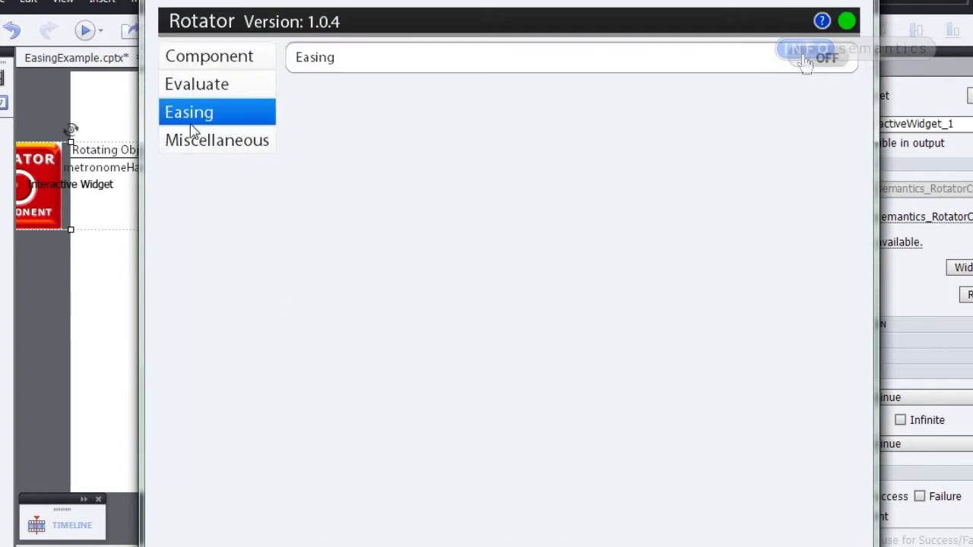
left_click(825, 61)
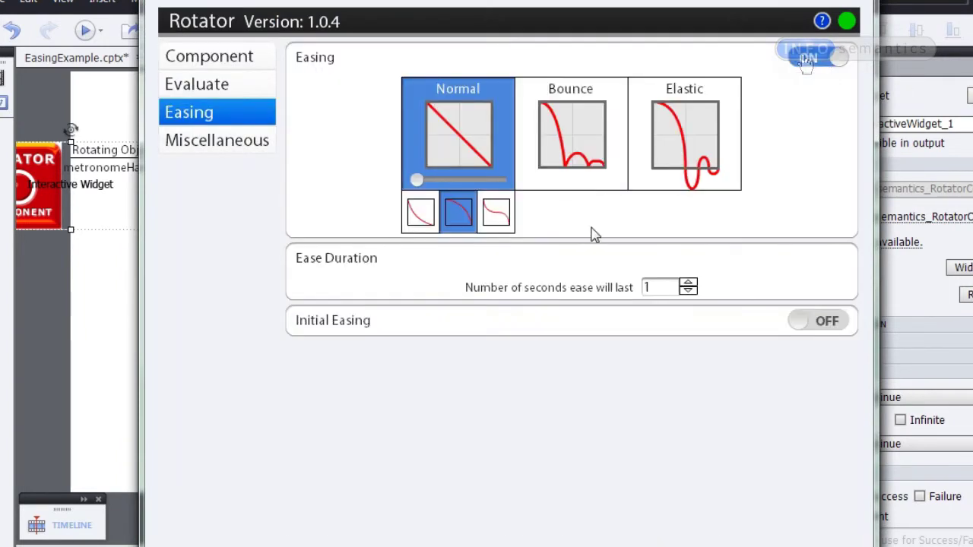
left_click(498, 217)
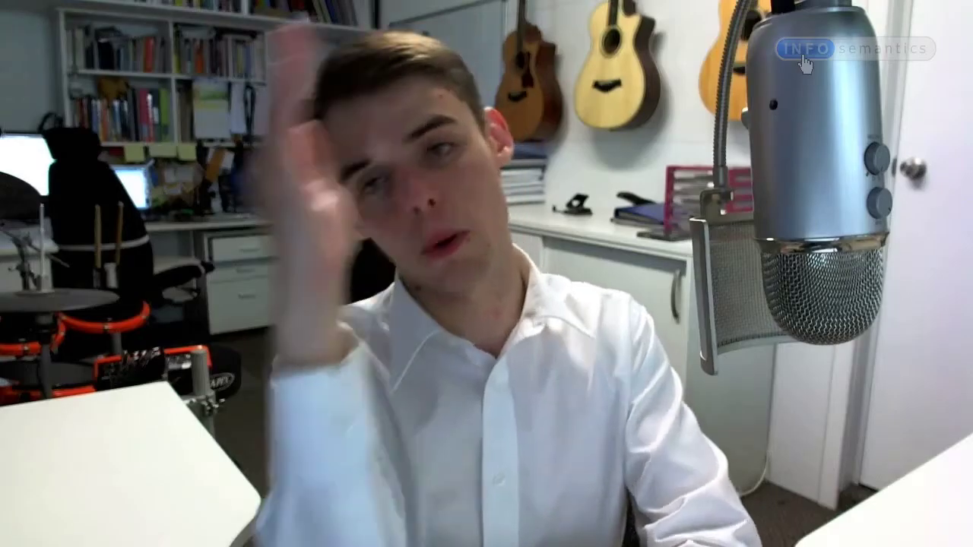
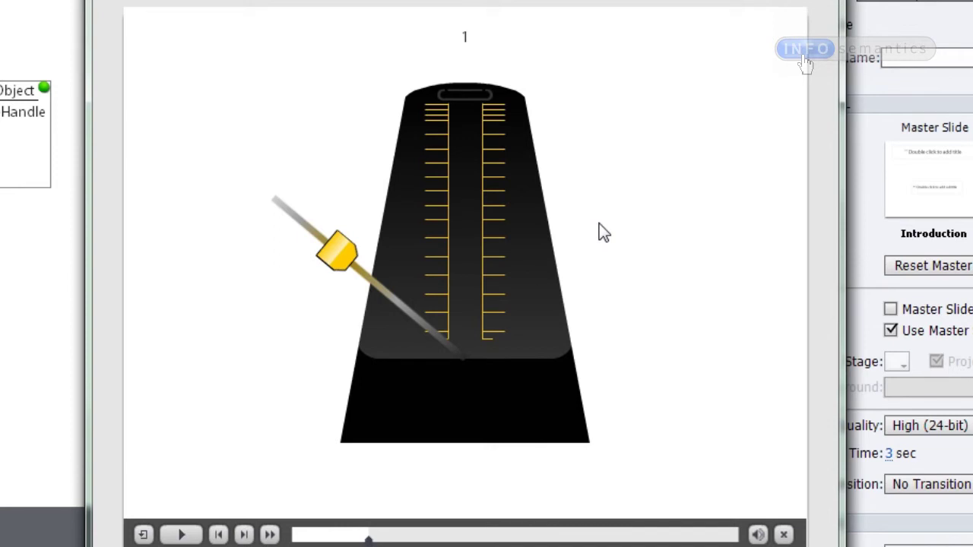
left_click(479, 0)
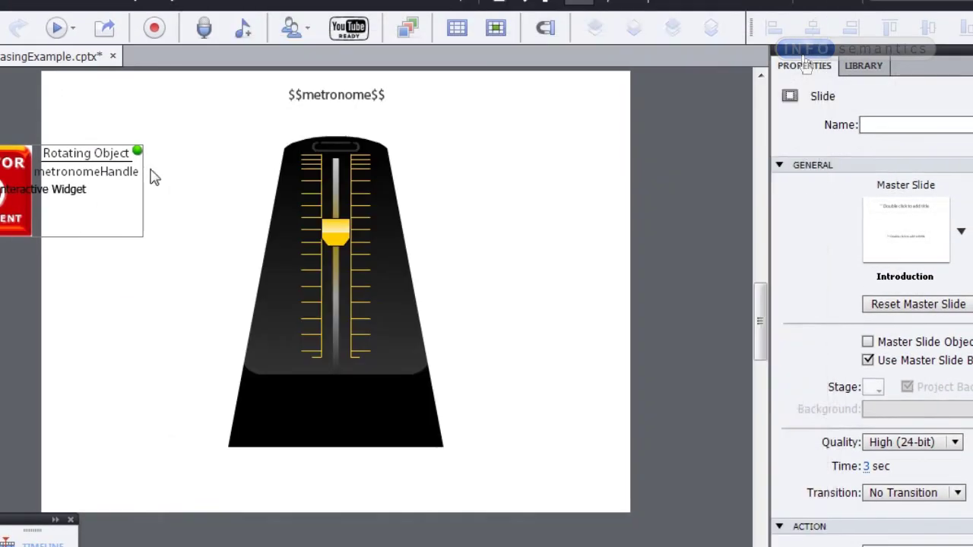
Turn on Initial Easing for the Rotator widget and set its starting value to 100
double_click(55, 183)
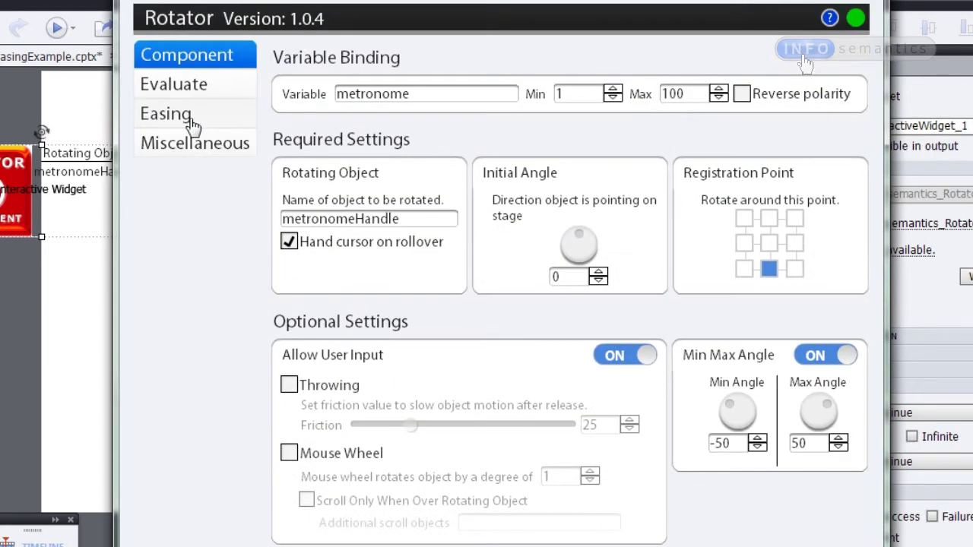
left_click(189, 122)
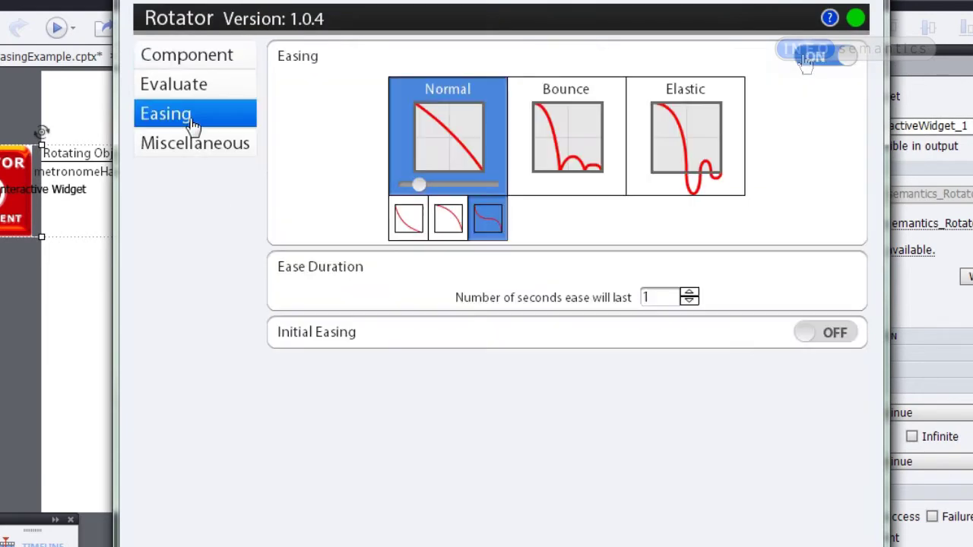
left_click(823, 336)
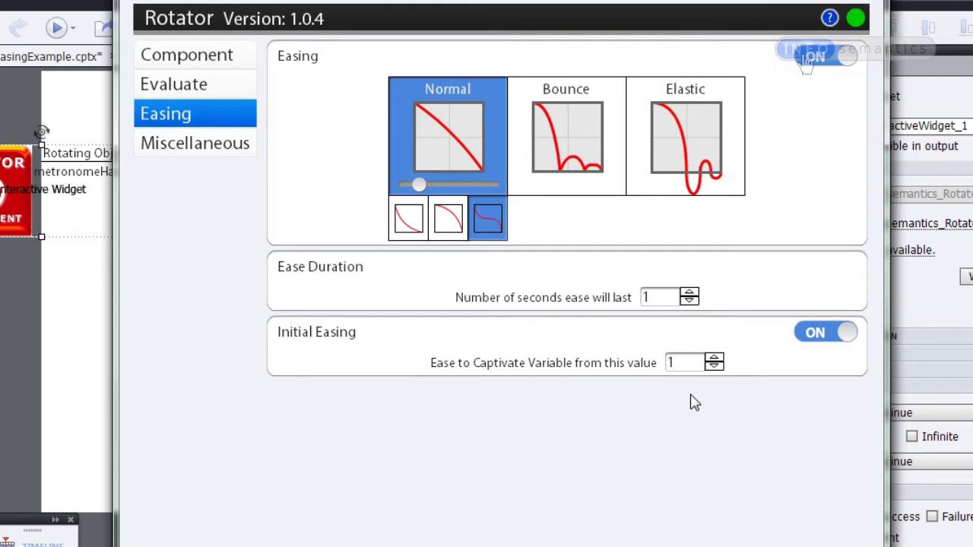
type("00")
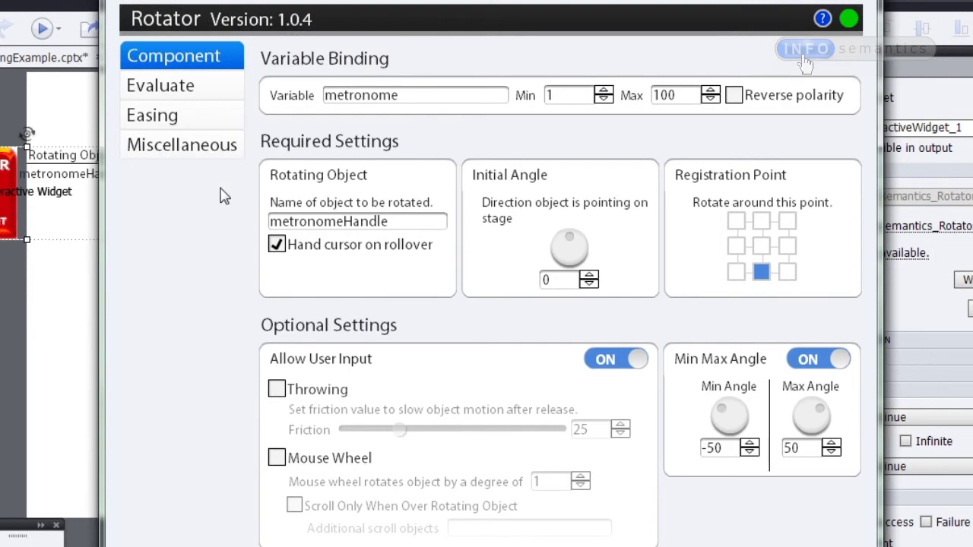
Enable the Rotator's success/failure evaluation at Easing End, with success for a score greater than or equal to 50
left_click(187, 93)
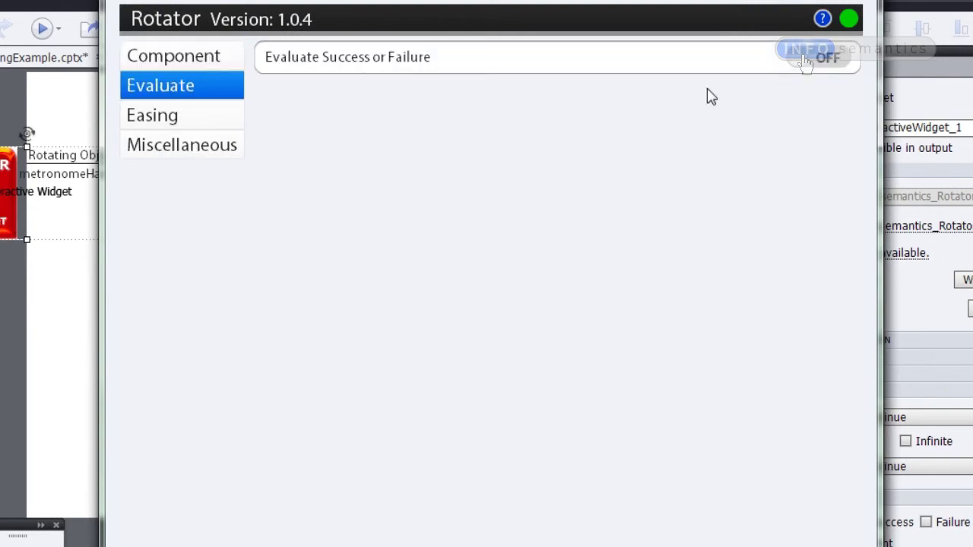
left_click(828, 66)
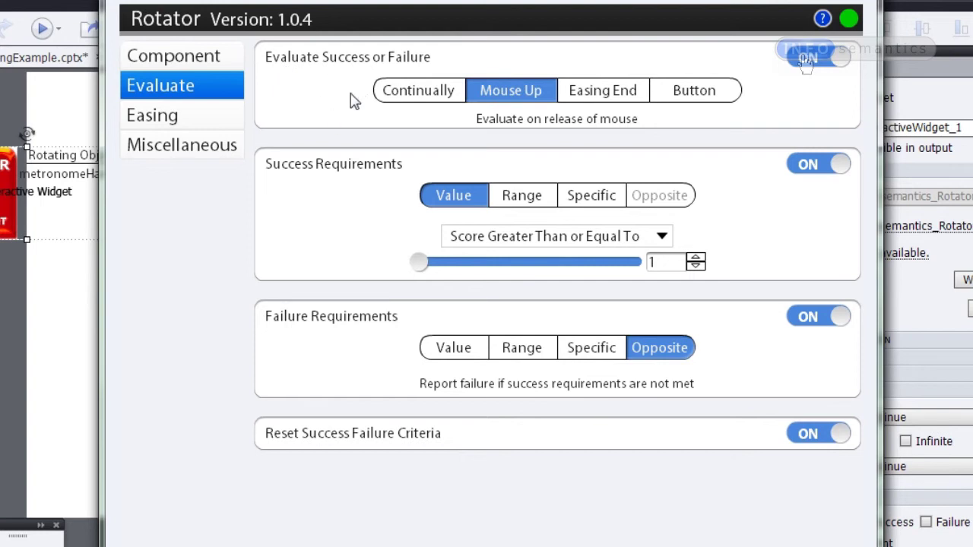
left_click(606, 97)
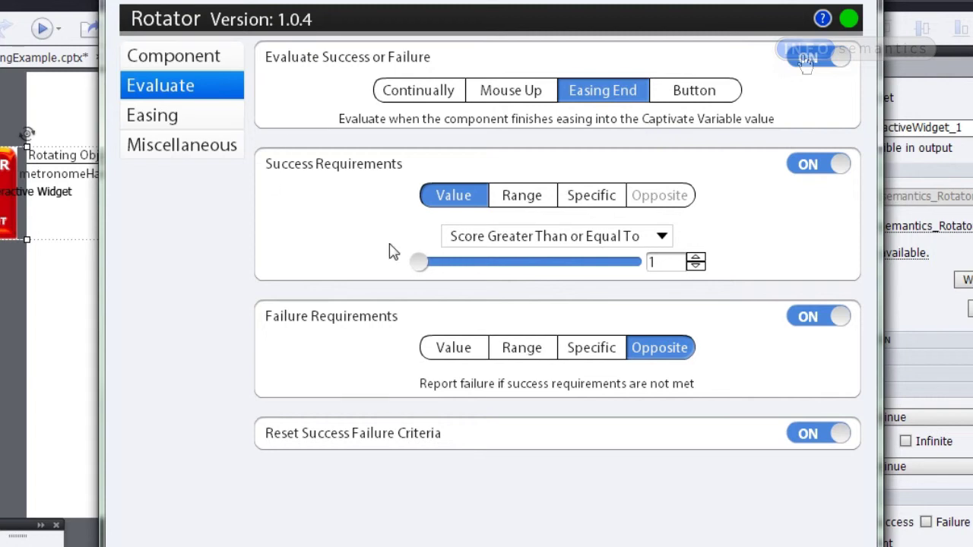
left_click_drag(421, 266, 530, 272)
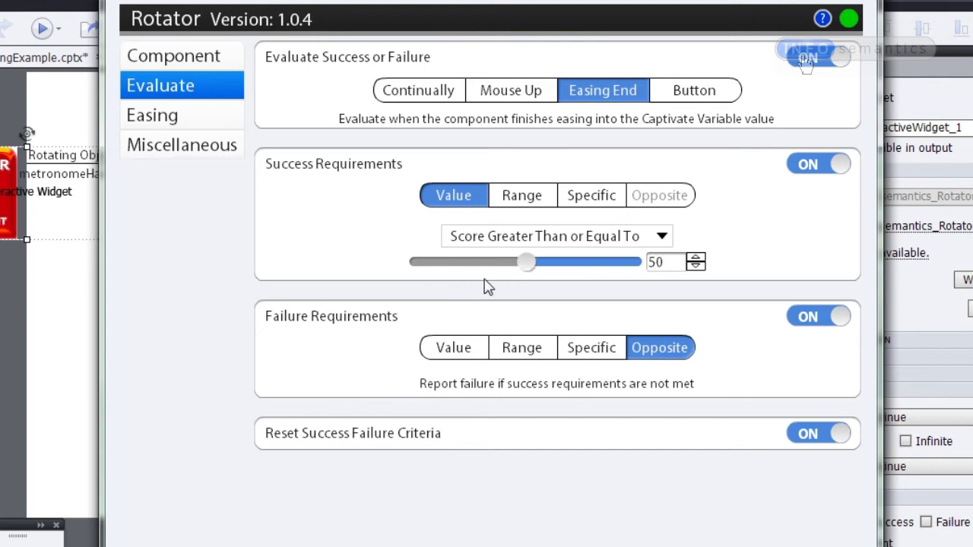
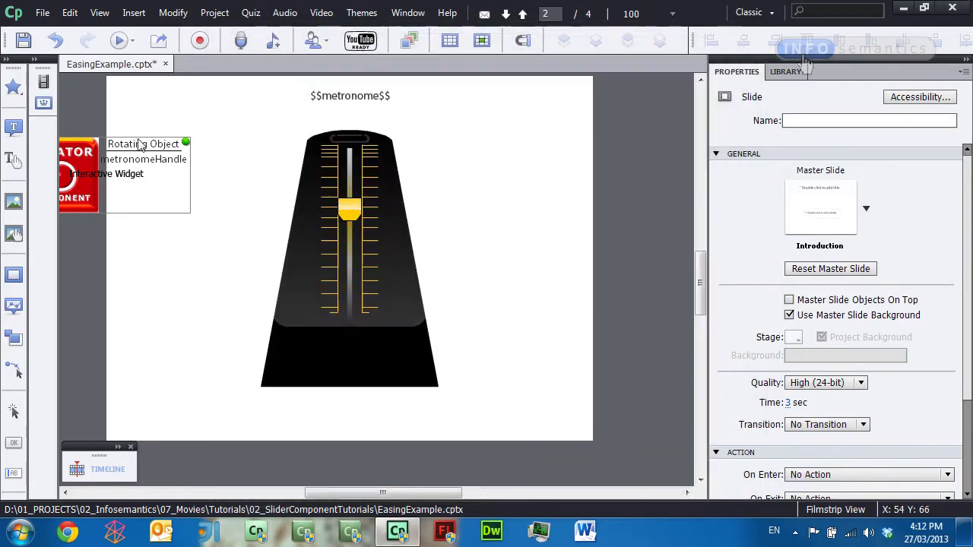
Set the Rotator widget's pausing option to Disable Continue, check the metronome in the preview, and close the preview
double_click(142, 194)
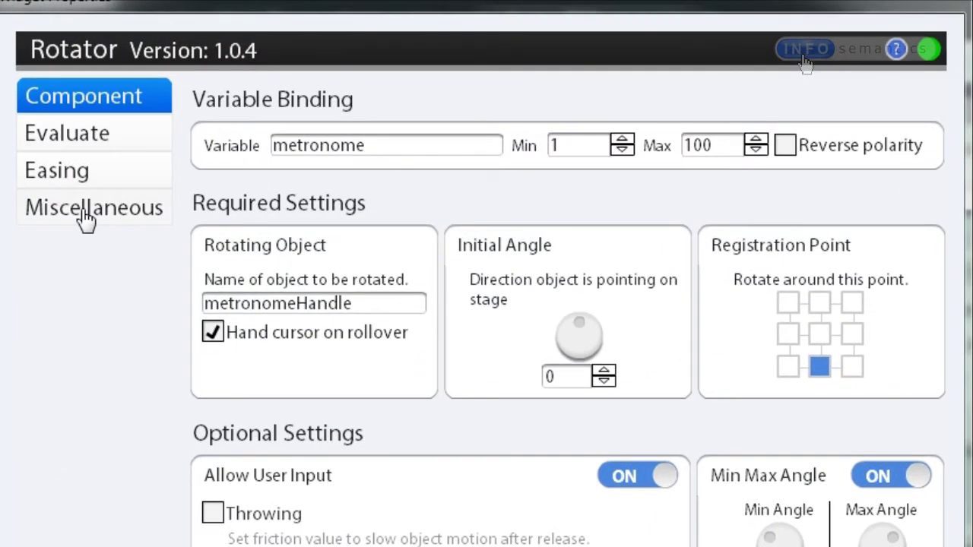
left_click(86, 220)
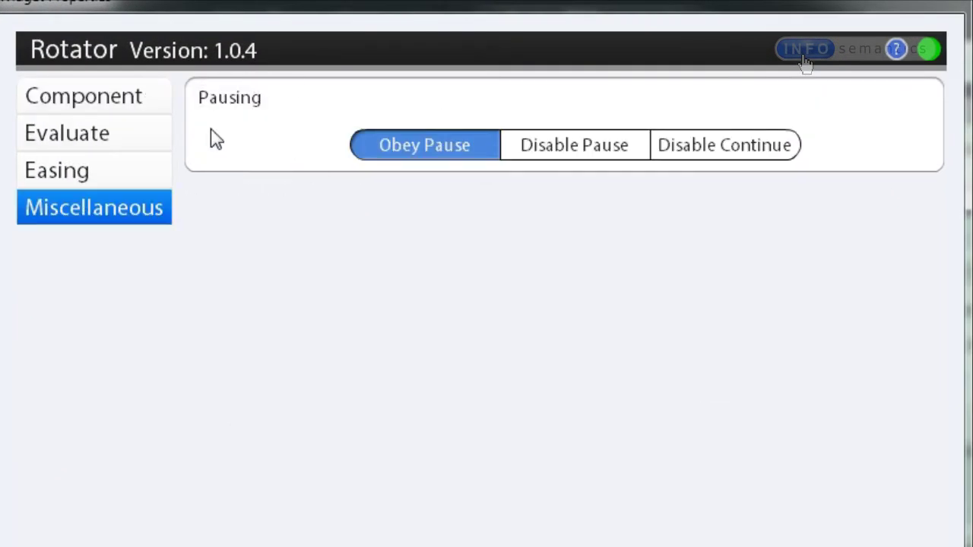
left_click(693, 150)
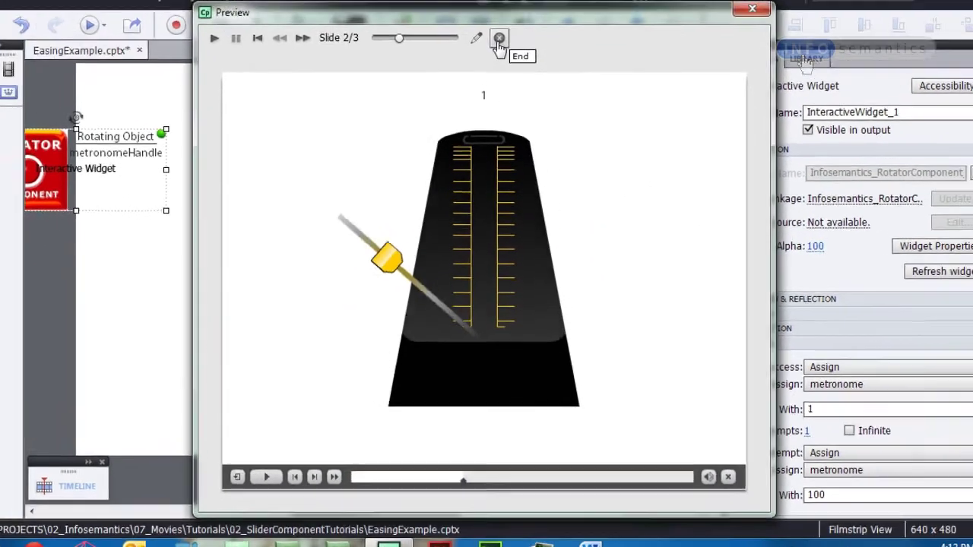
left_click(498, 40)
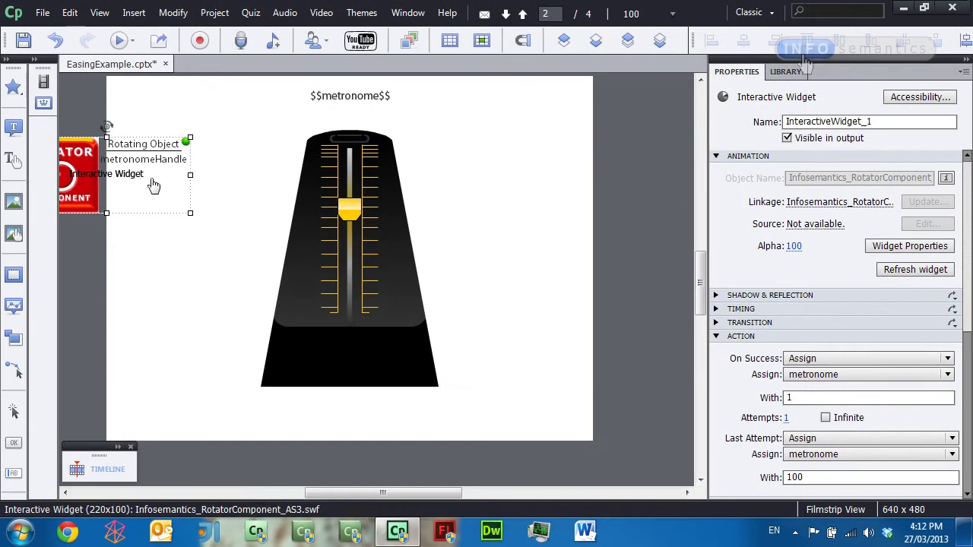
Raise the Rotator widget's maximum variable value and set its Initial Easing start value to 300
double_click(137, 175)
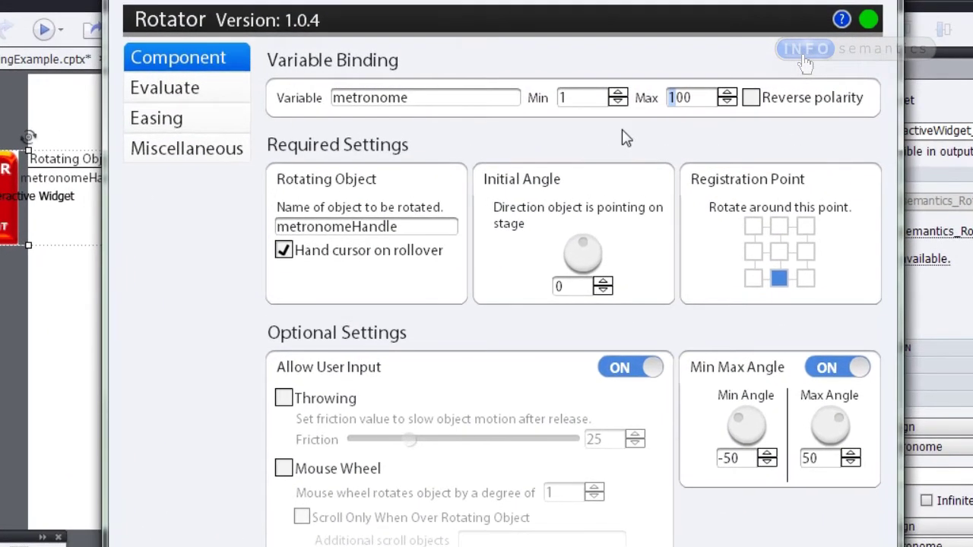
left_click(180, 152)
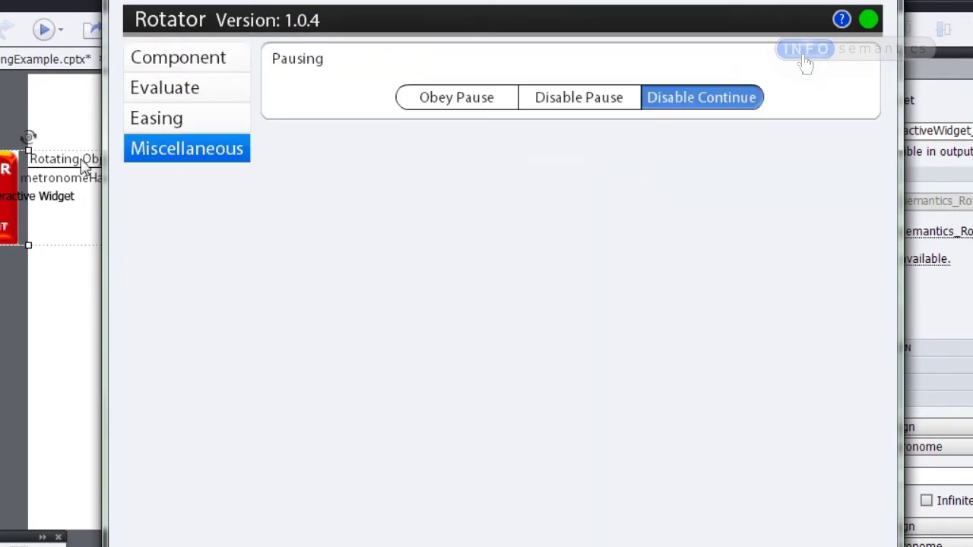
left_click(167, 121)
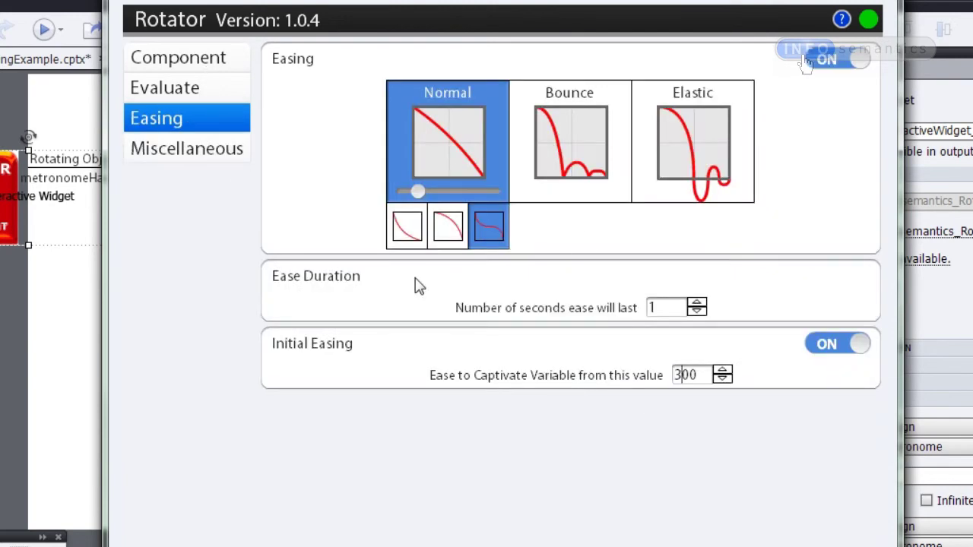
key("Return")
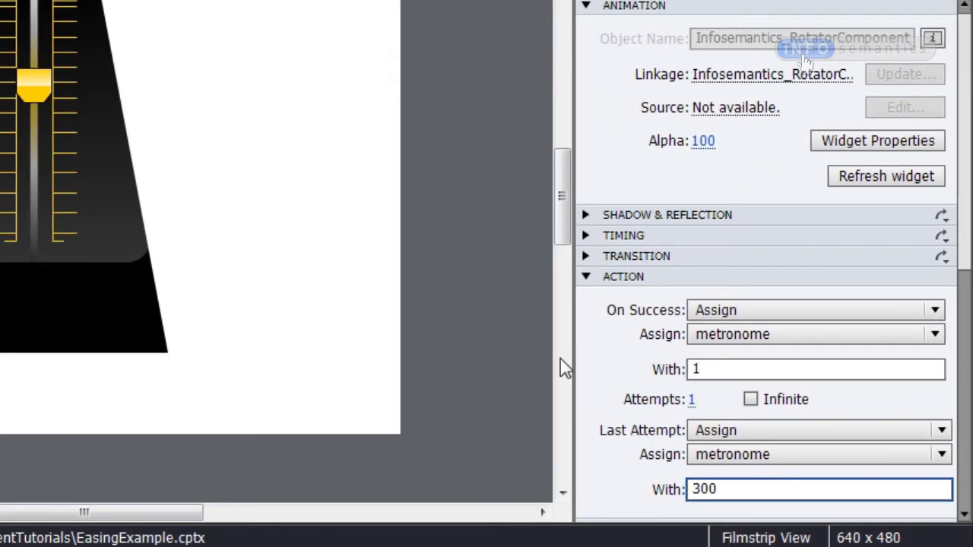
Set the Rotator widget's Last Attempt action to assign metronome with 300, check the swing in the preview, and close the preview
left_click(259, 187)
key("F12")
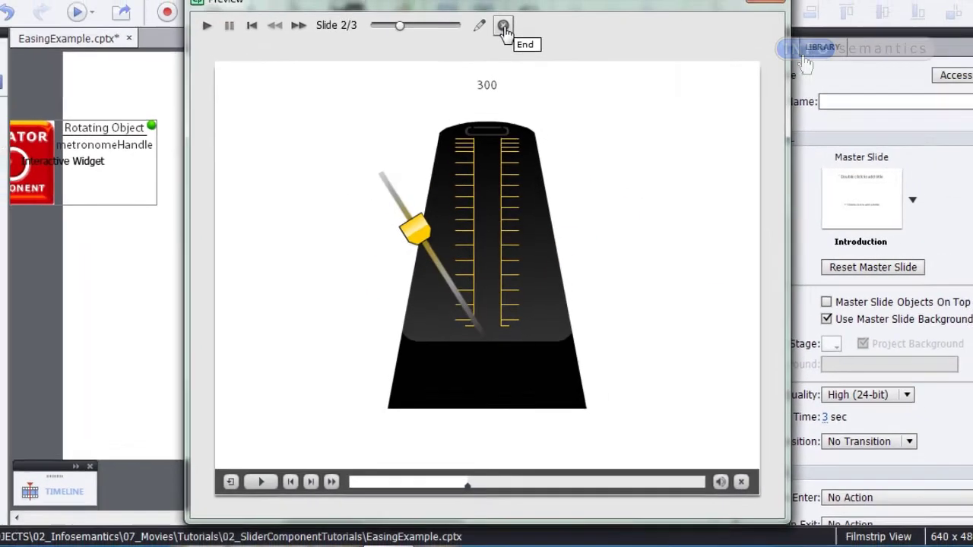
left_click(503, 29)
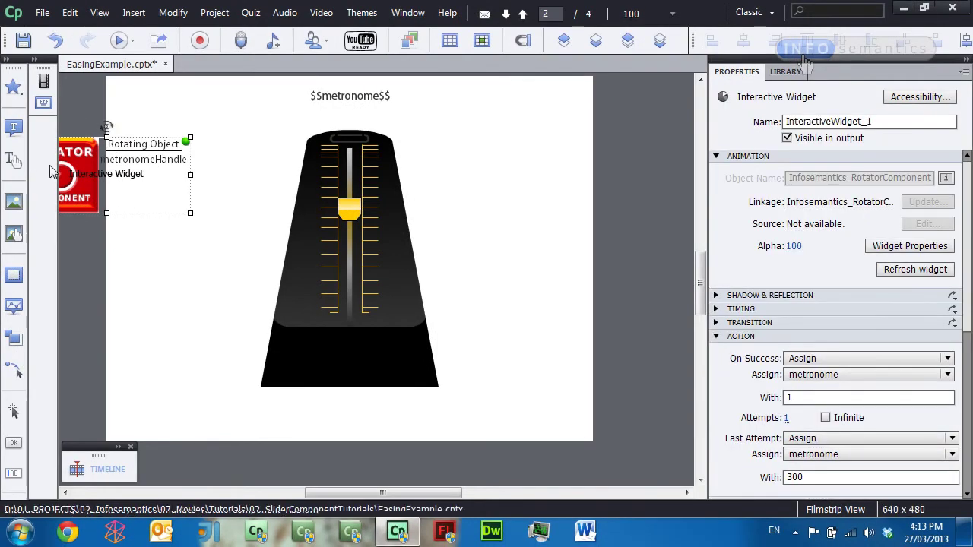
Set the Rotator's success requirement to a score greater than or equal to 1
double_click(124, 191)
left_click(219, 92)
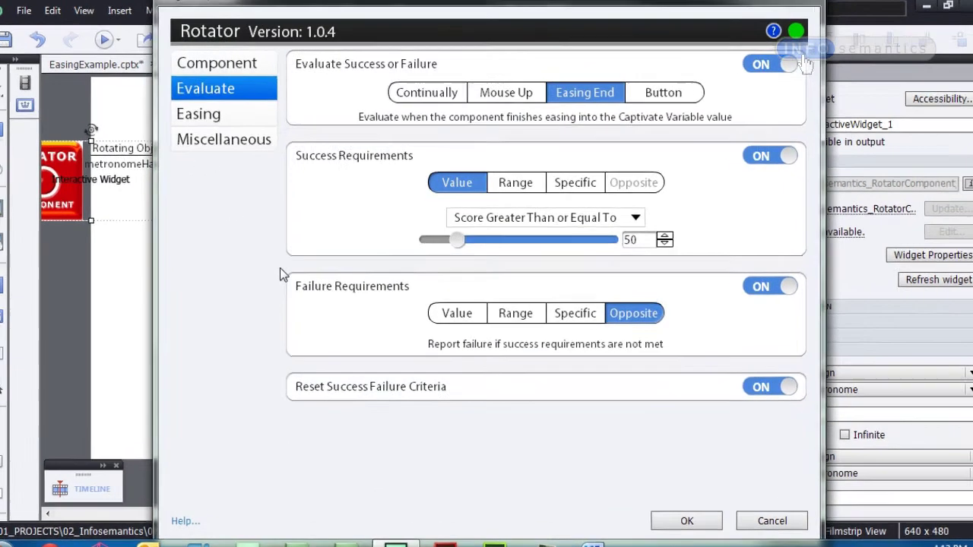
left_click_drag(457, 241, 539, 243)
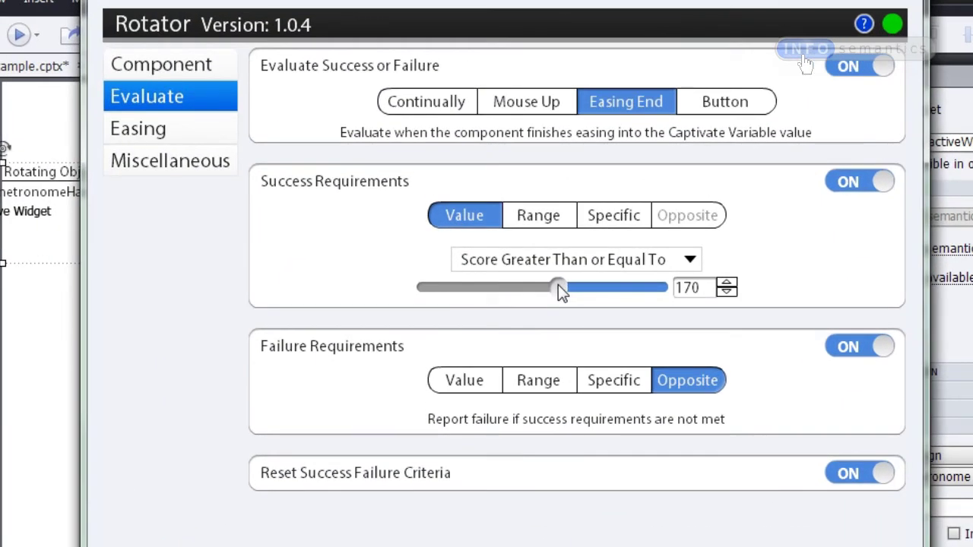
left_click_drag(558, 290, 336, 325)
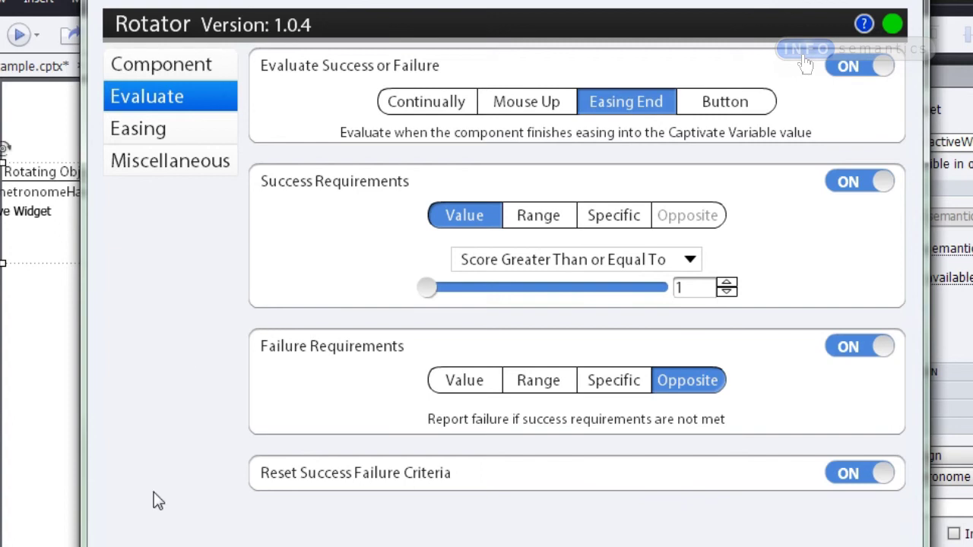
key("Return")
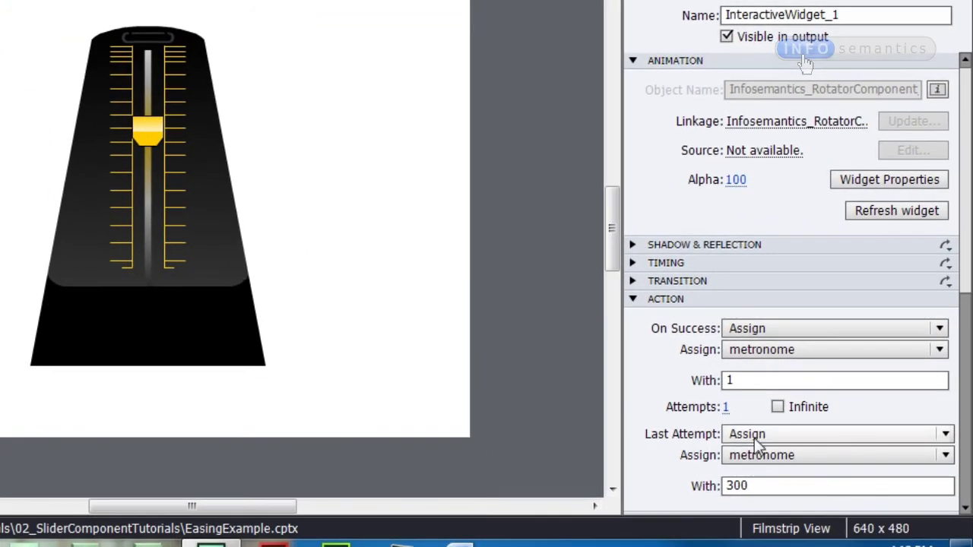
Set the widget's Last Attempt action to No Action and its On Success action to execute the Metronome advanced action
left_click(754, 438)
left_click(758, 409)
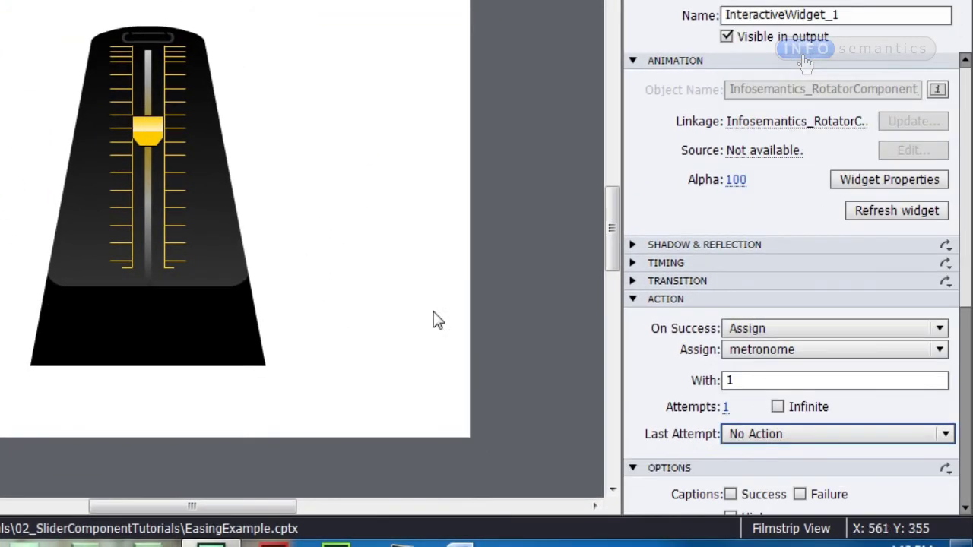
left_click(764, 328)
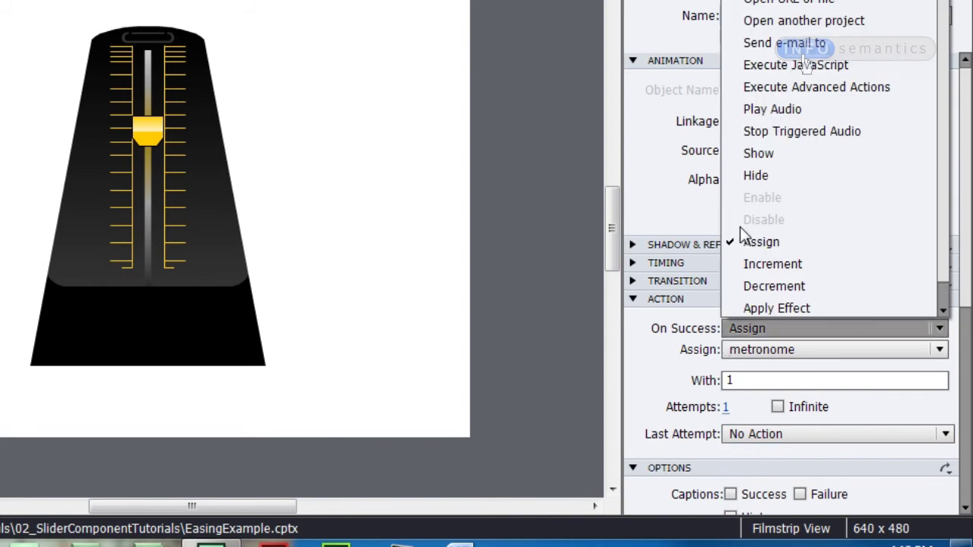
left_click(817, 88)
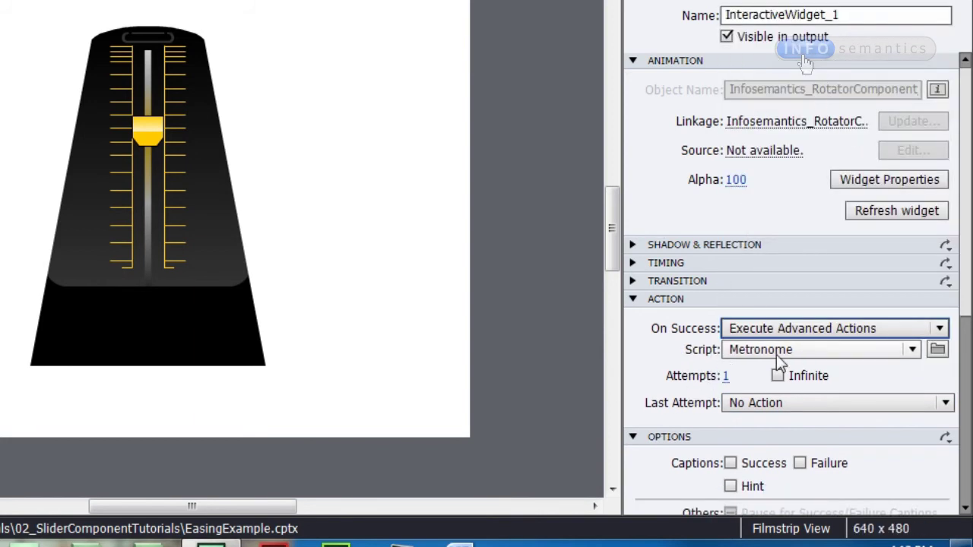
Open the Metronome advanced action and examine the IF and ELSE parts of its Move decision and its Sound decision
left_click(938, 349)
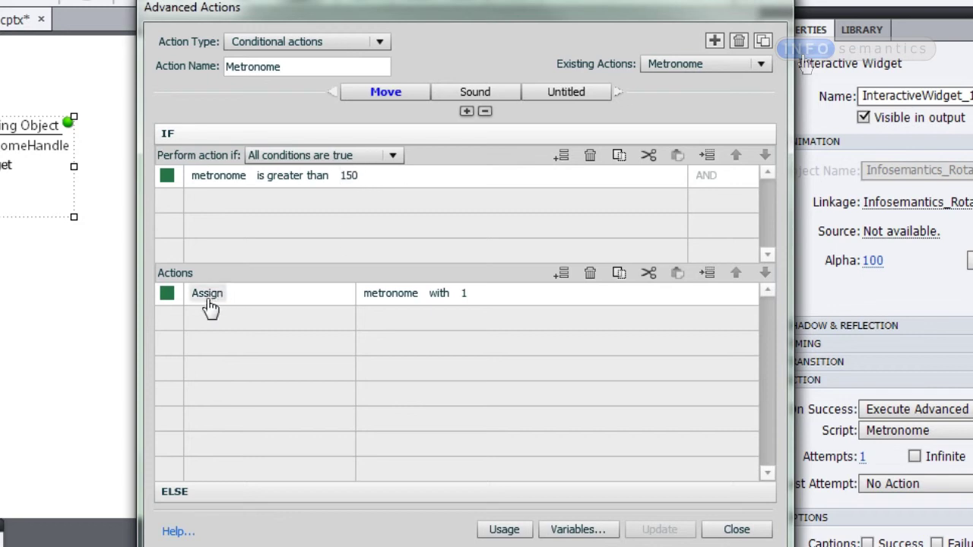
left_click(198, 491)
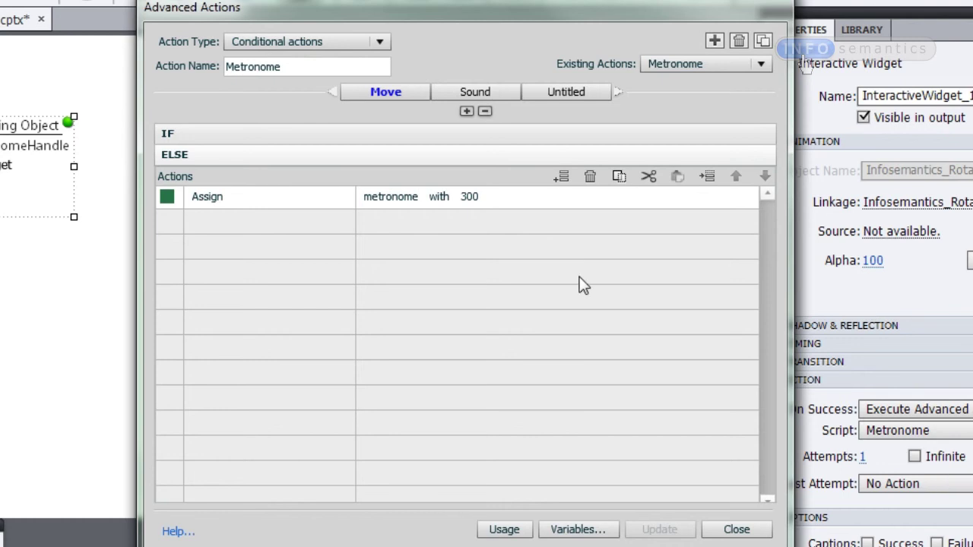
left_click(371, 135)
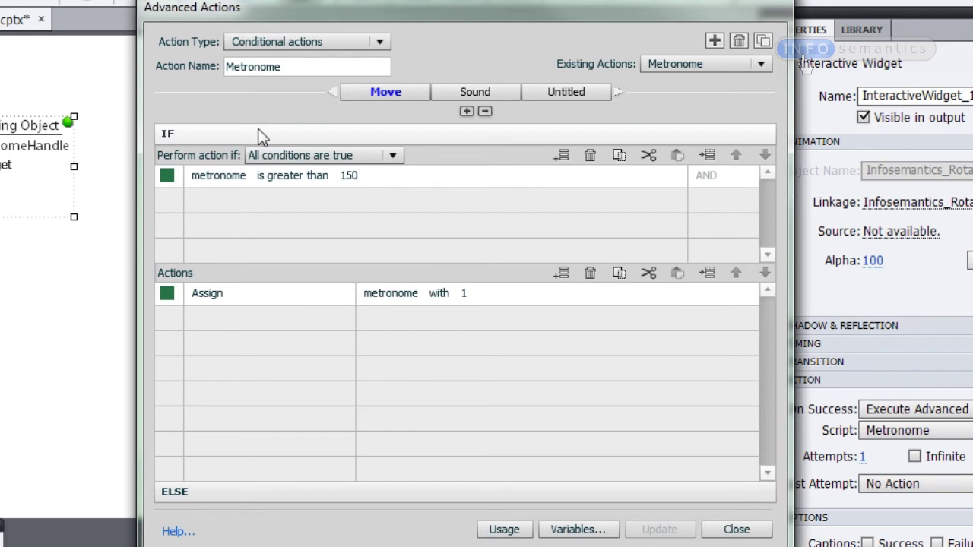
left_click(477, 91)
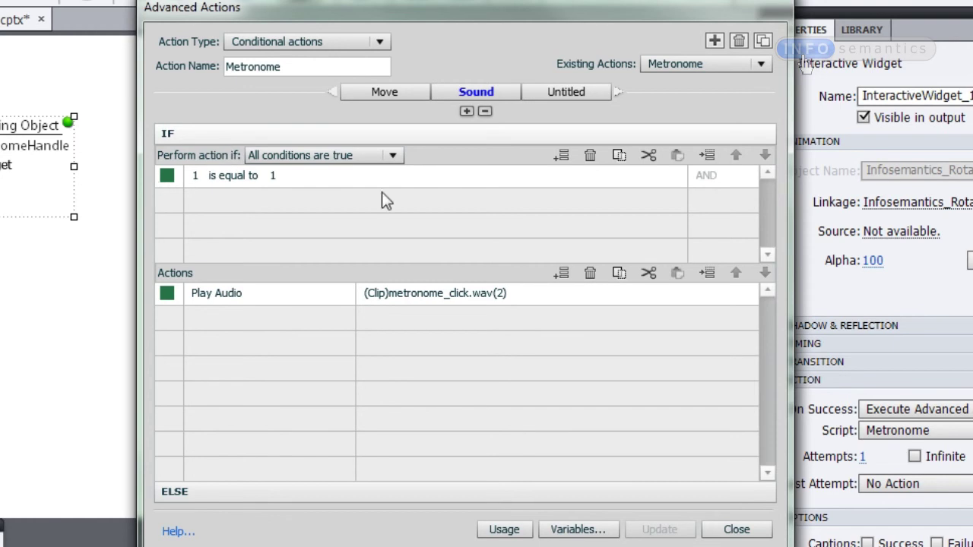
Audition the metronome_click clip in the Sound decision's Play Audio action, cancel the audio selection, and check the metronome in the preview
left_click(430, 297)
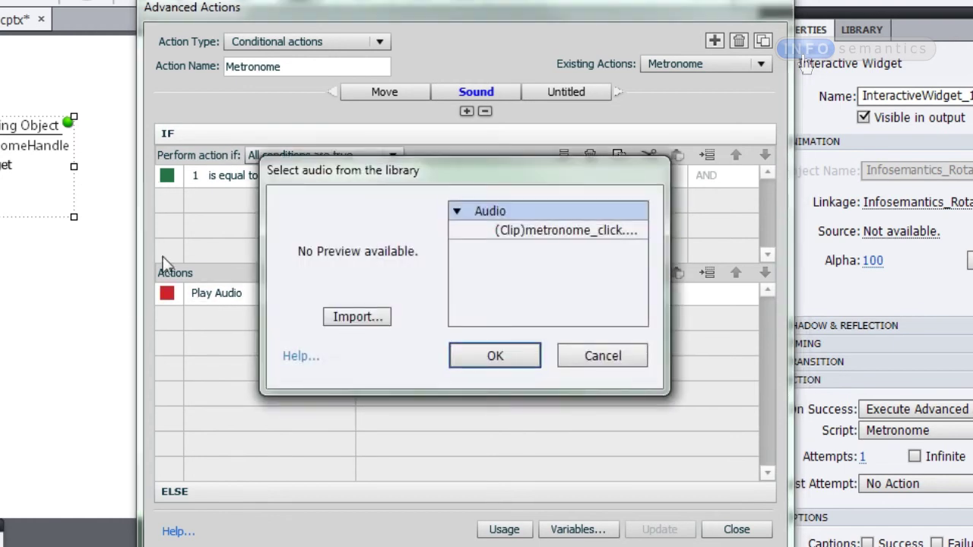
left_click(561, 231)
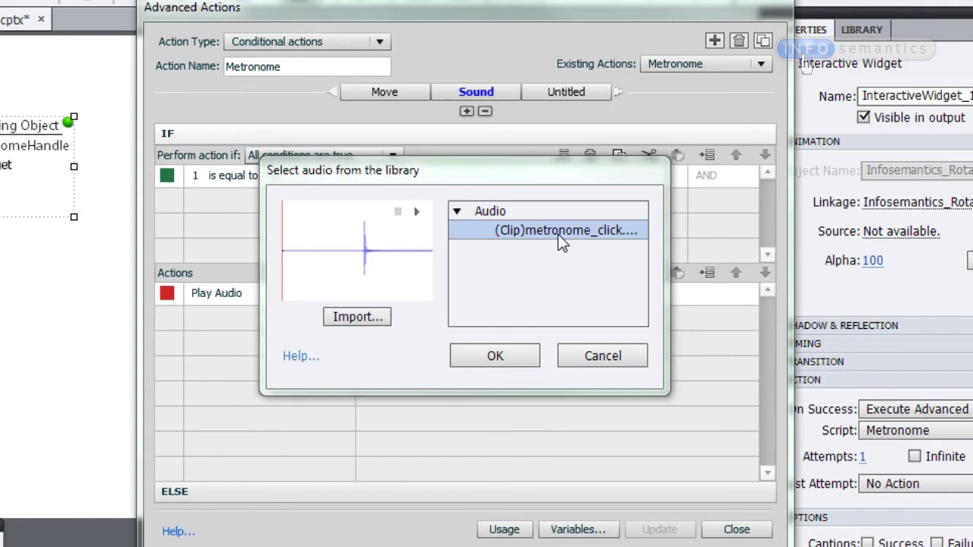
left_click(417, 212)
left_click(416, 213)
left_click(597, 357)
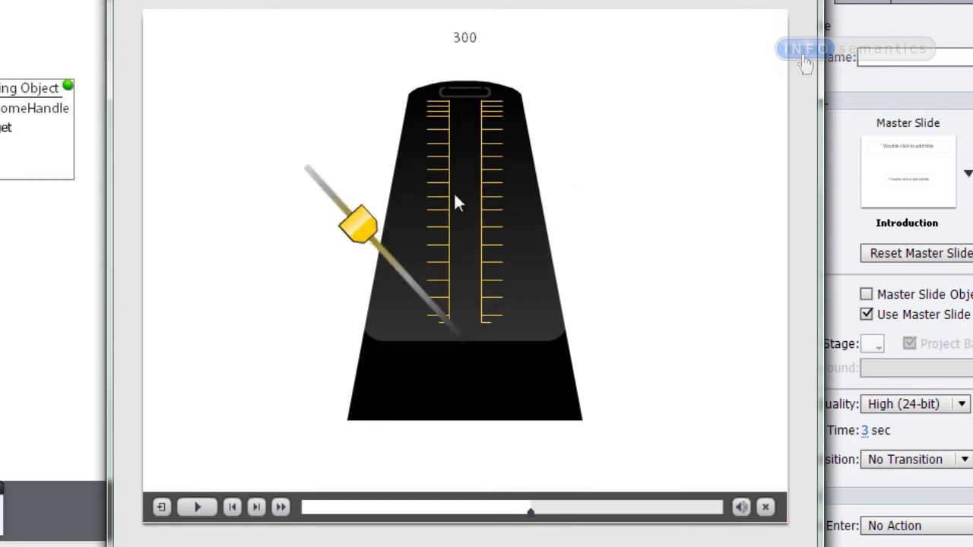
key("Escape")
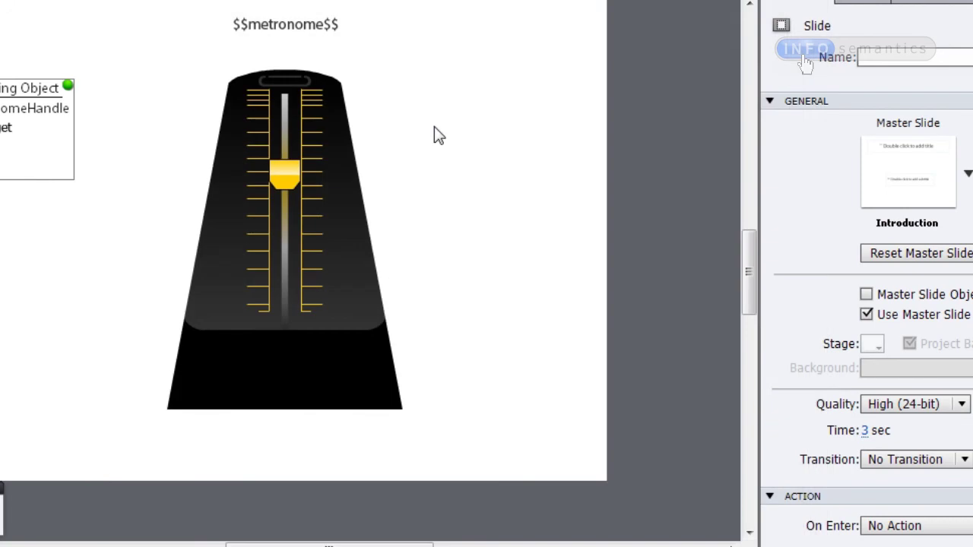
Set slide 2's On Enter action to play the audio (Clip)metronome_click.wav(2) and preview the slide
key("F4")
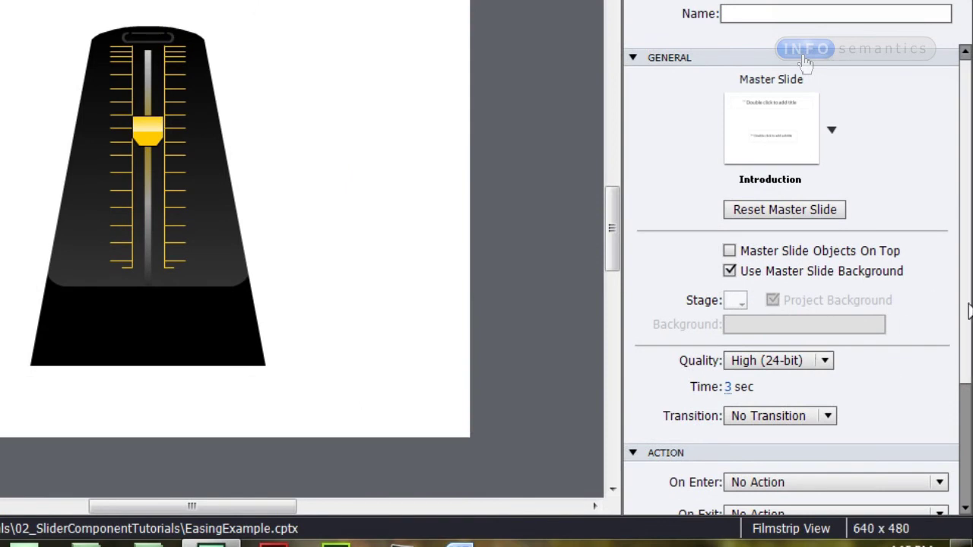
scroll(938, 372, "down", 3)
left_click(760, 331)
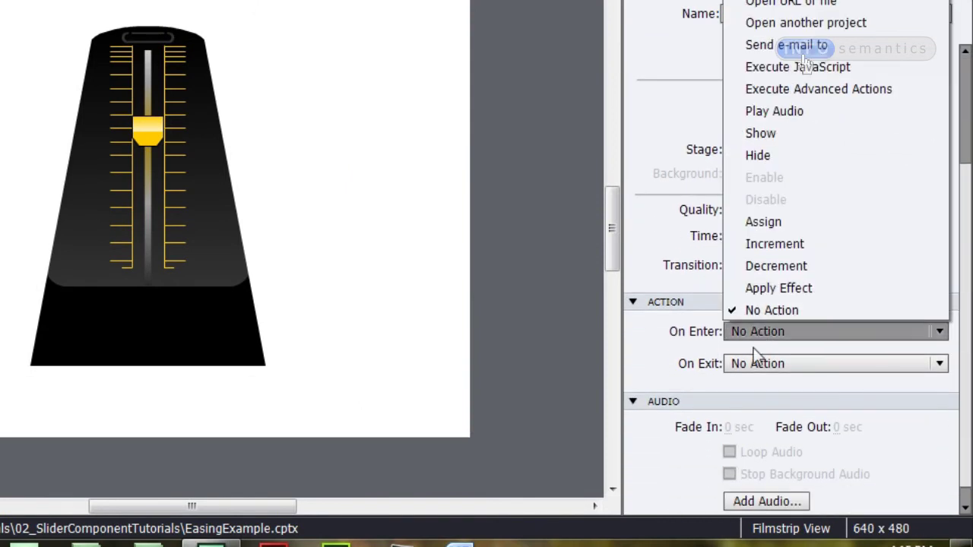
left_click(738, 111)
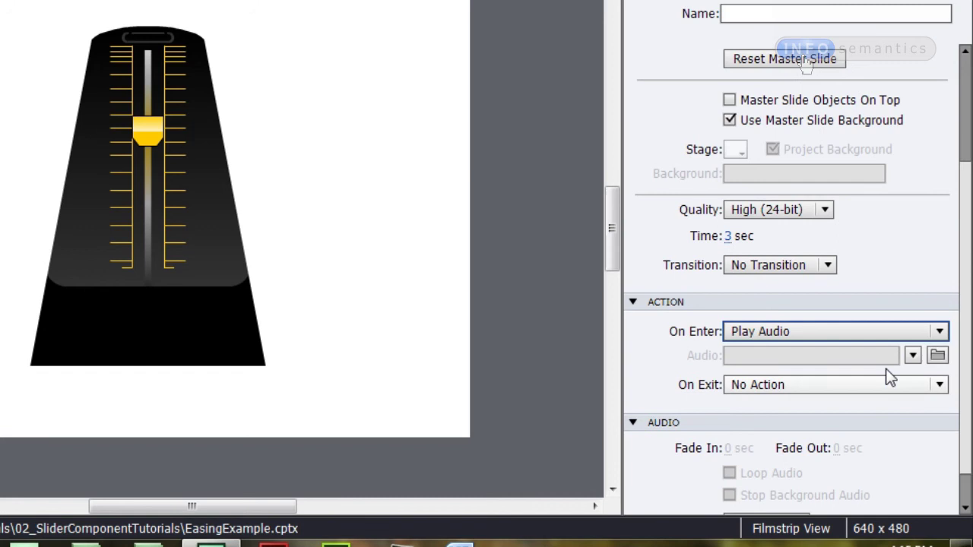
left_click(937, 355)
left_click(416, 152)
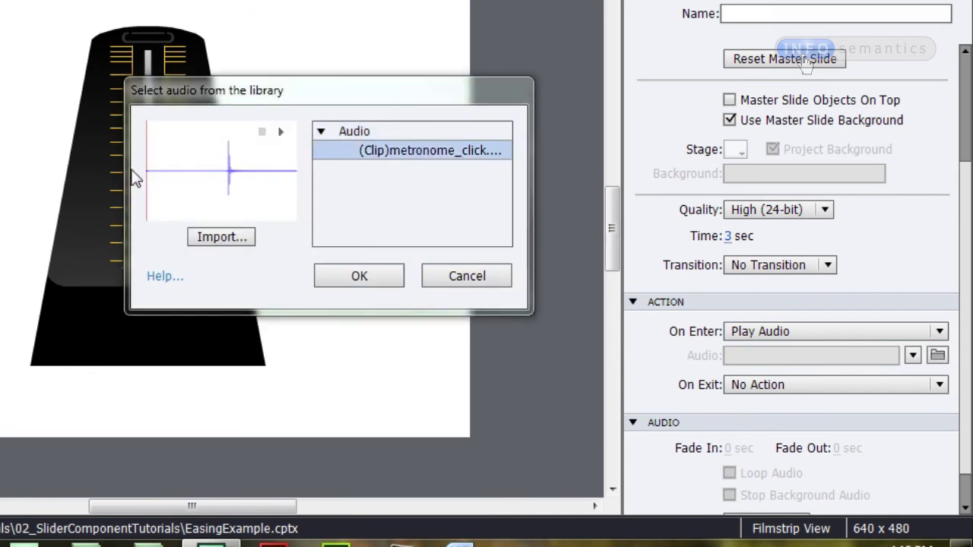
left_click_drag(244, 83, 511, 118)
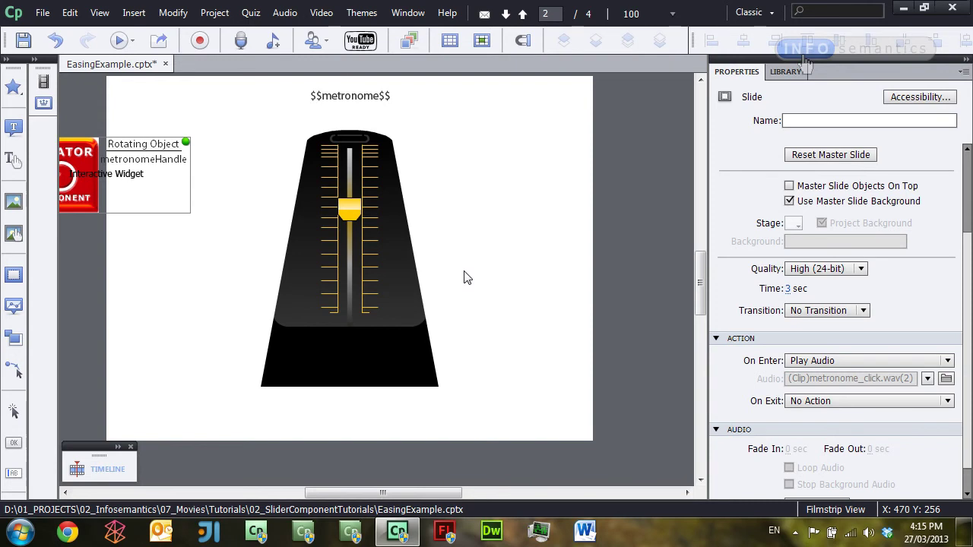
key("F12")
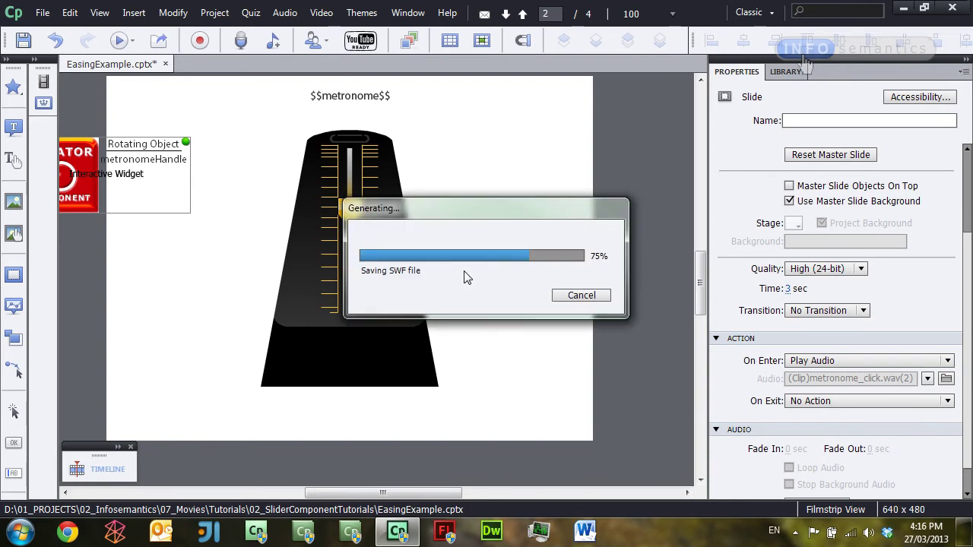